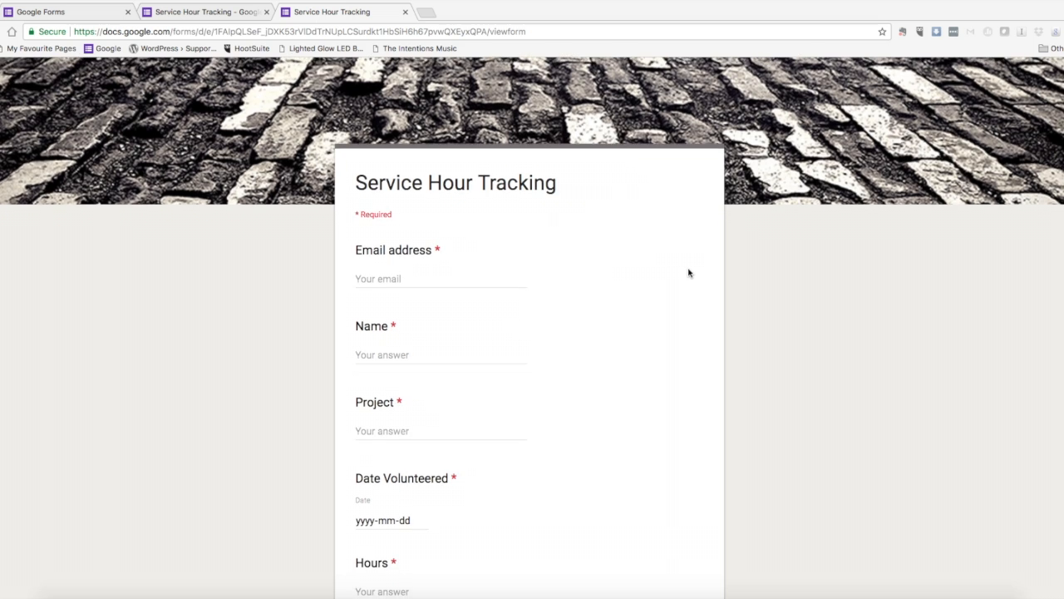
Step: Fill in the respondent's email address and full name on the Service Hour Tracking form using the saved autofill entry
scroll(688, 273, up, 2)
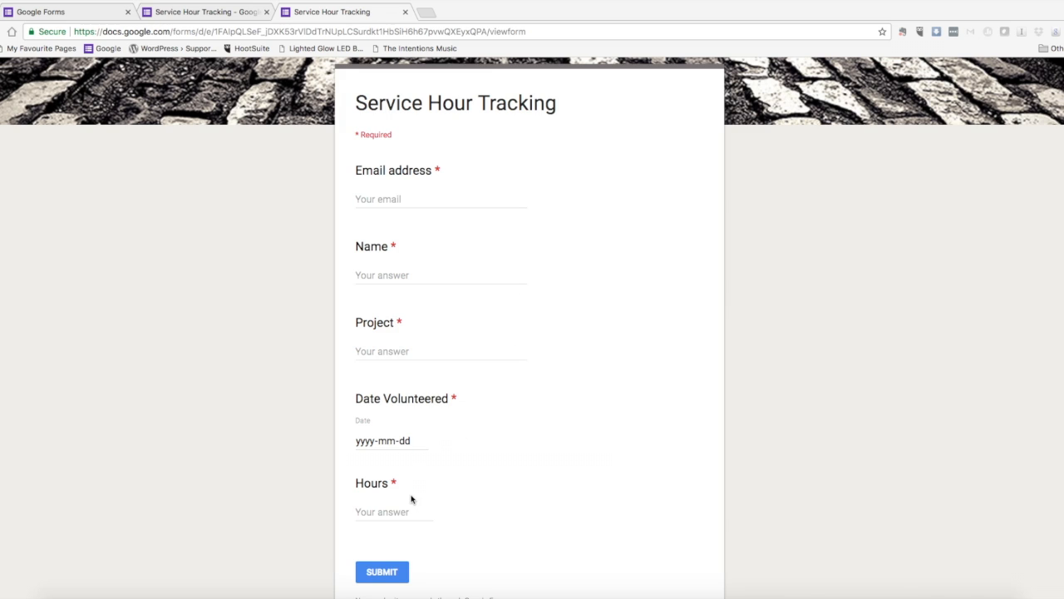
click(405, 197)
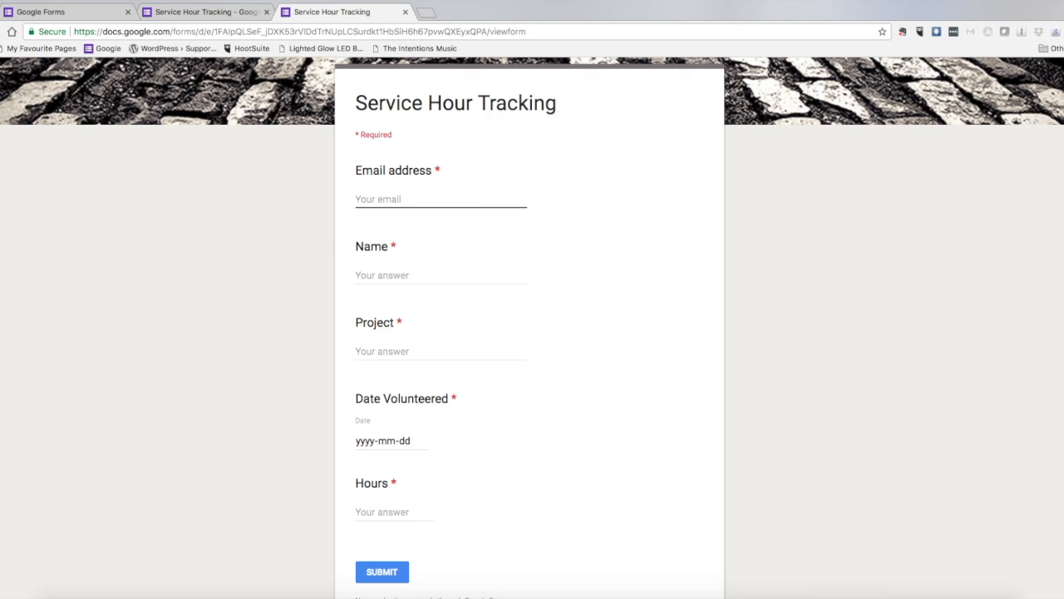
text(rick)
key(Down)
key(Return)
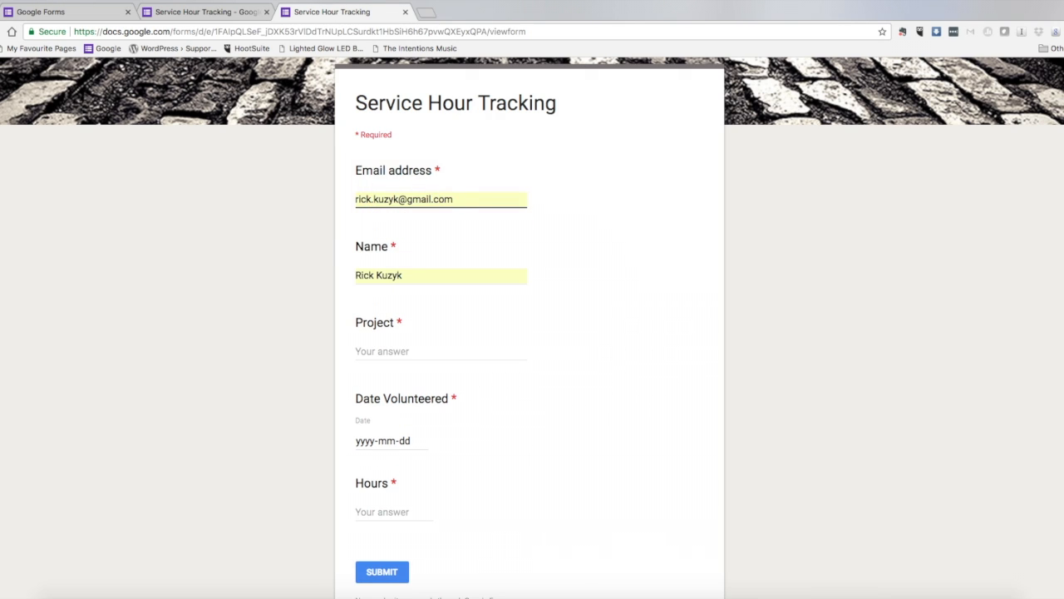
key(Tab)
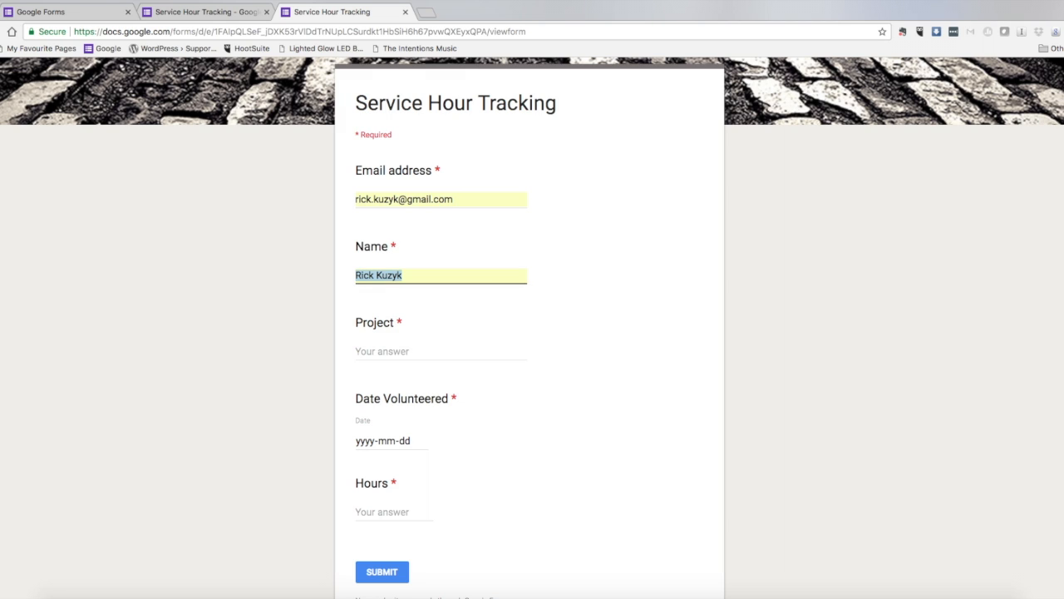
Step: Enter "Wrap for a Cure" as the project and pick 2017-12-22 as the date volunteered
key(Tab)
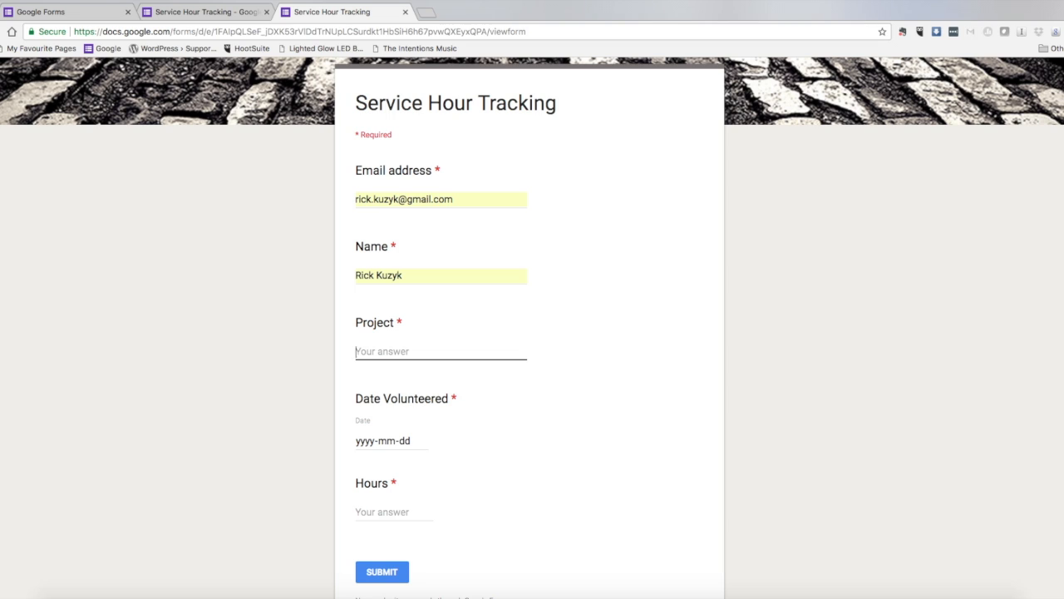
text(Wrap for)
key(Tab)
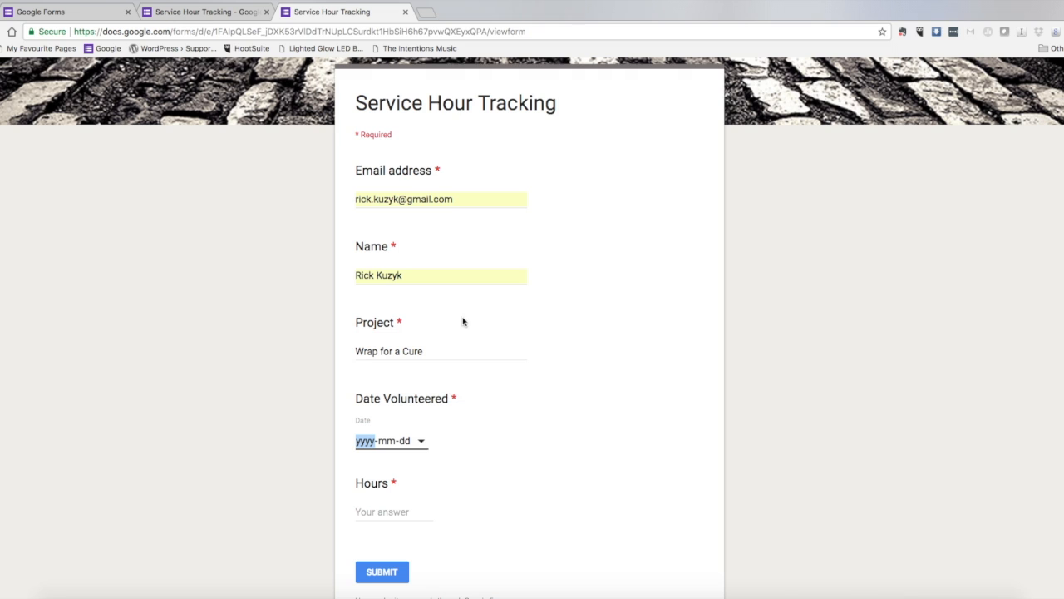
click(421, 441)
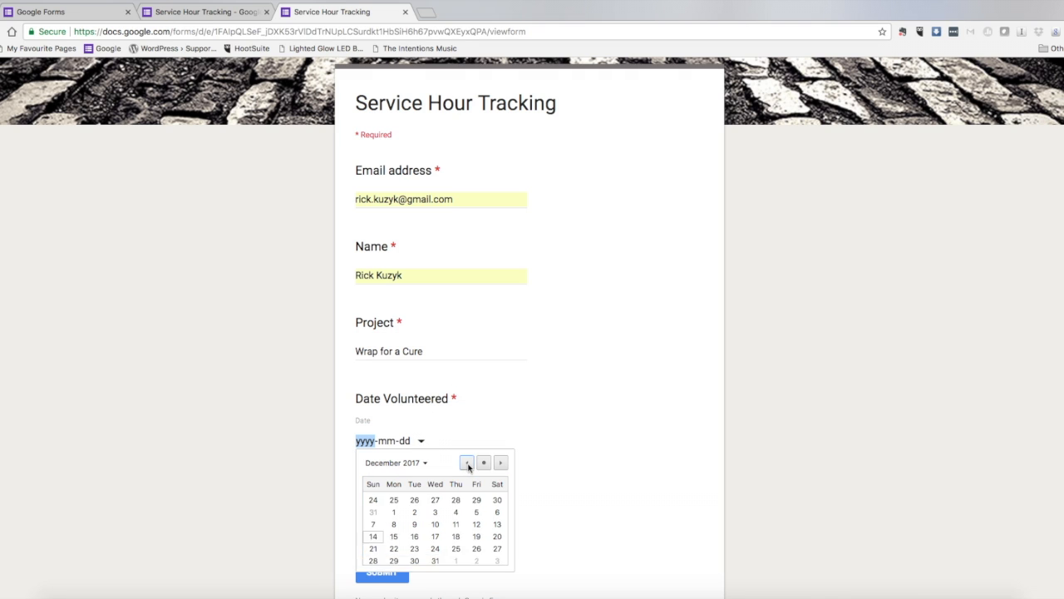
click(479, 537)
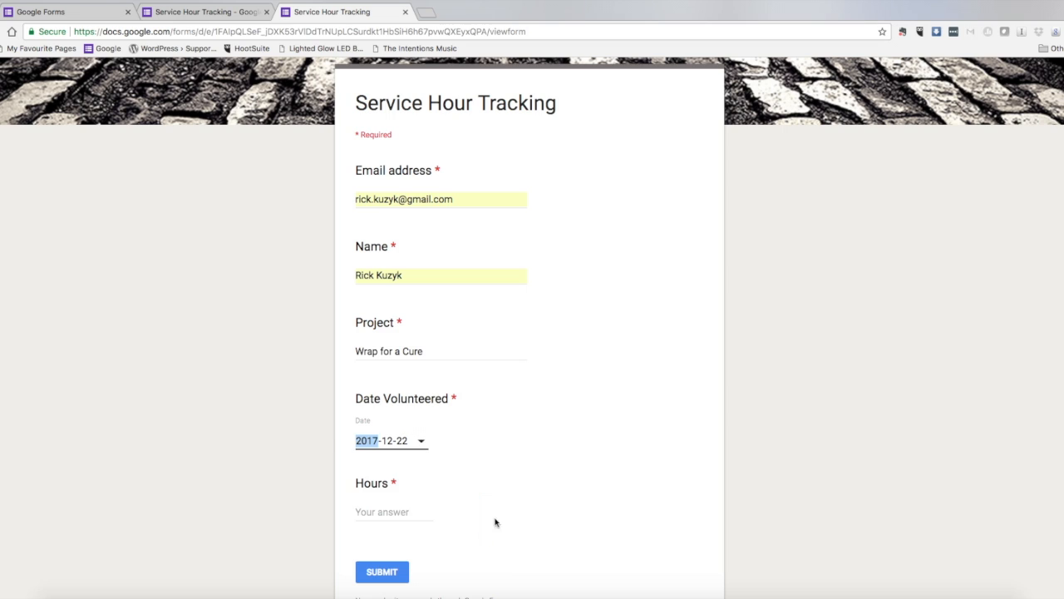
Step: Submit the form with 5 hours and open a blank form for another response
click(390, 512)
text(5)
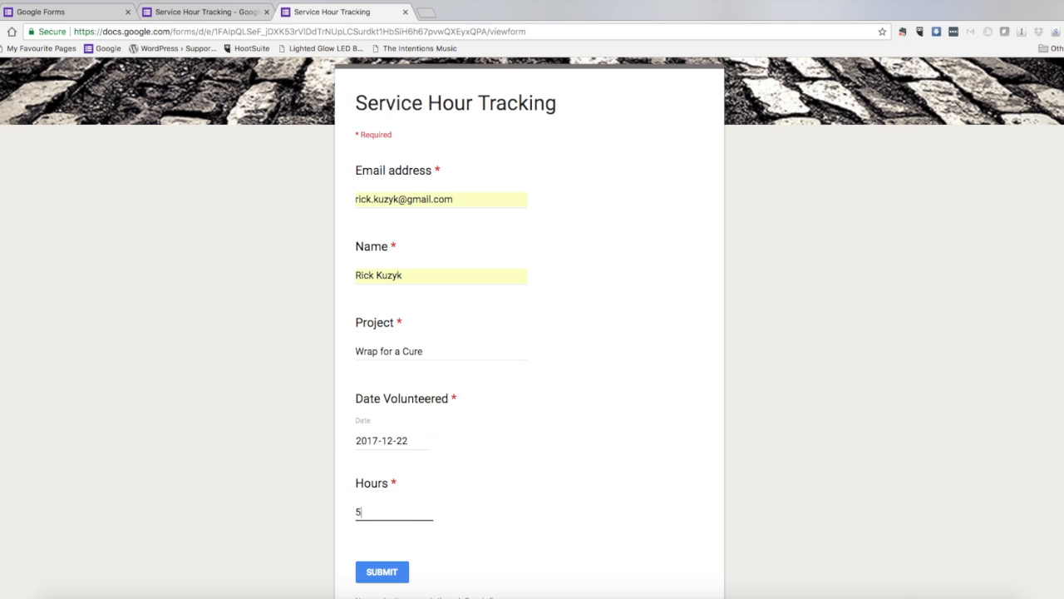
click(384, 572)
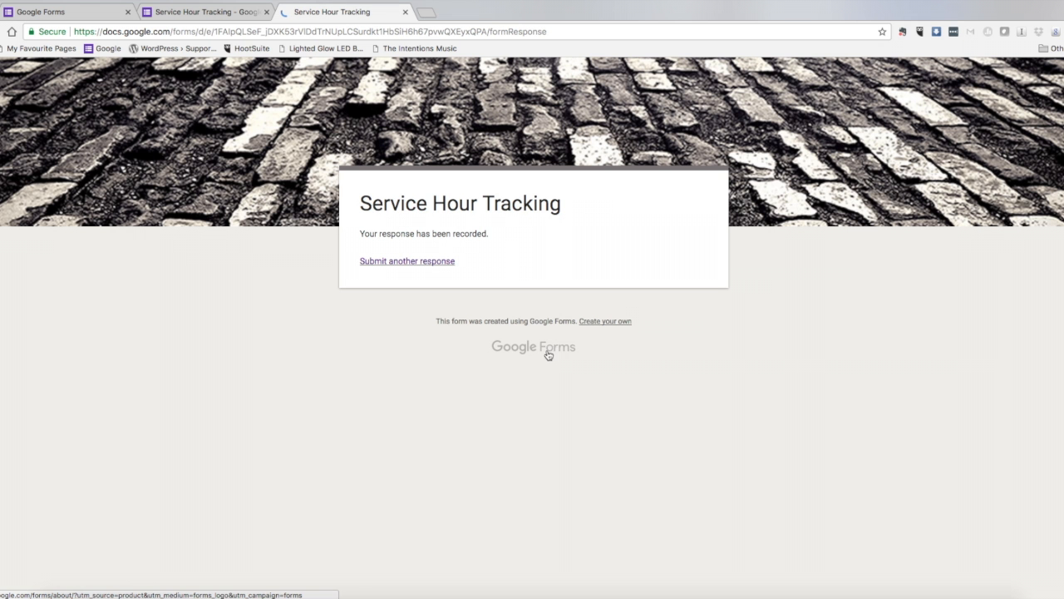
click(387, 261)
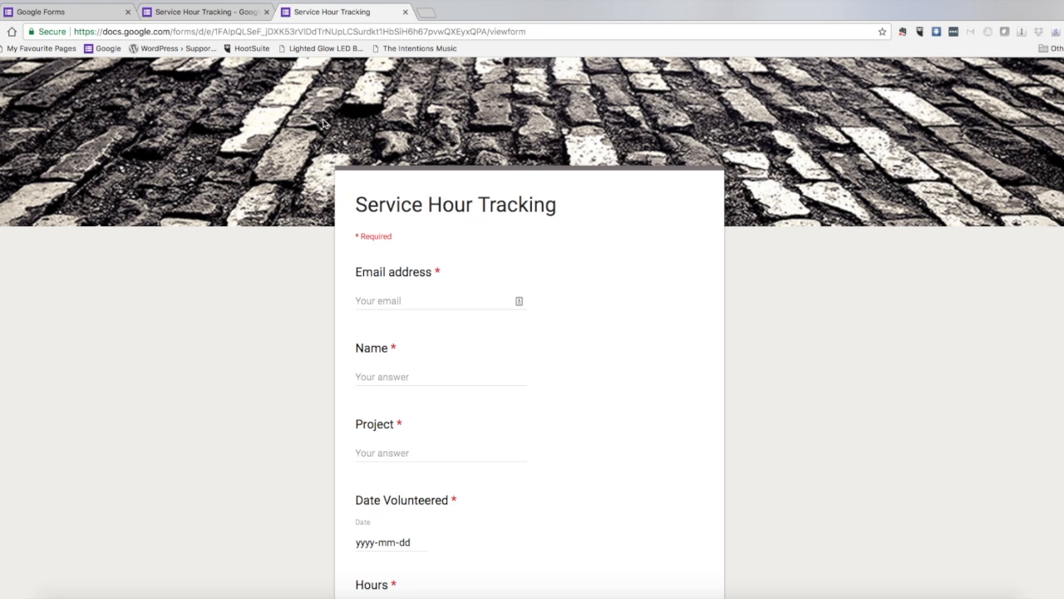
Step: Review the response summary in the Service Hour Tracking form editor and the available response options
click(200, 15)
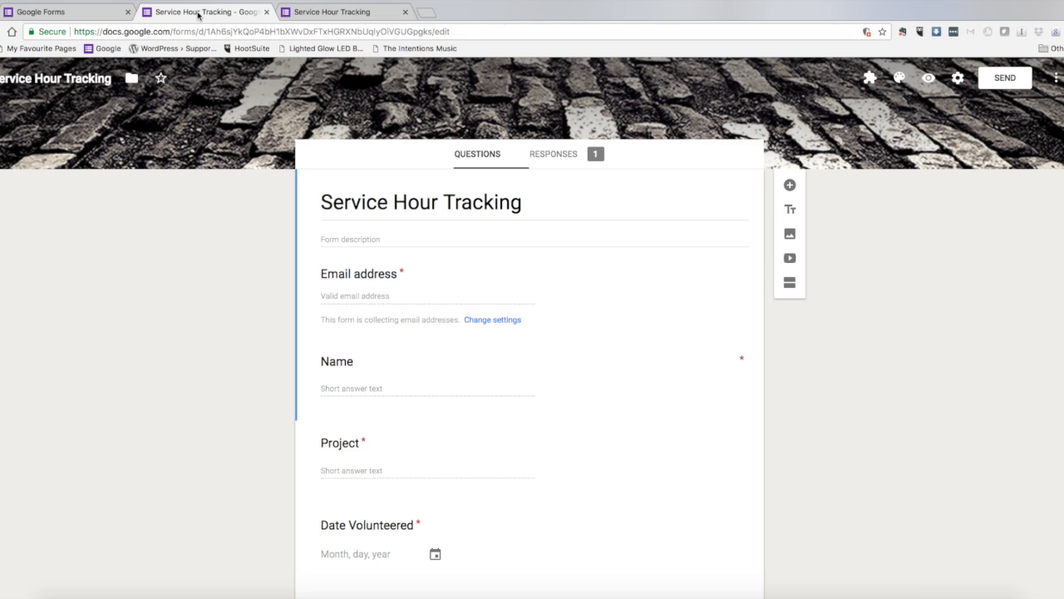
click(561, 161)
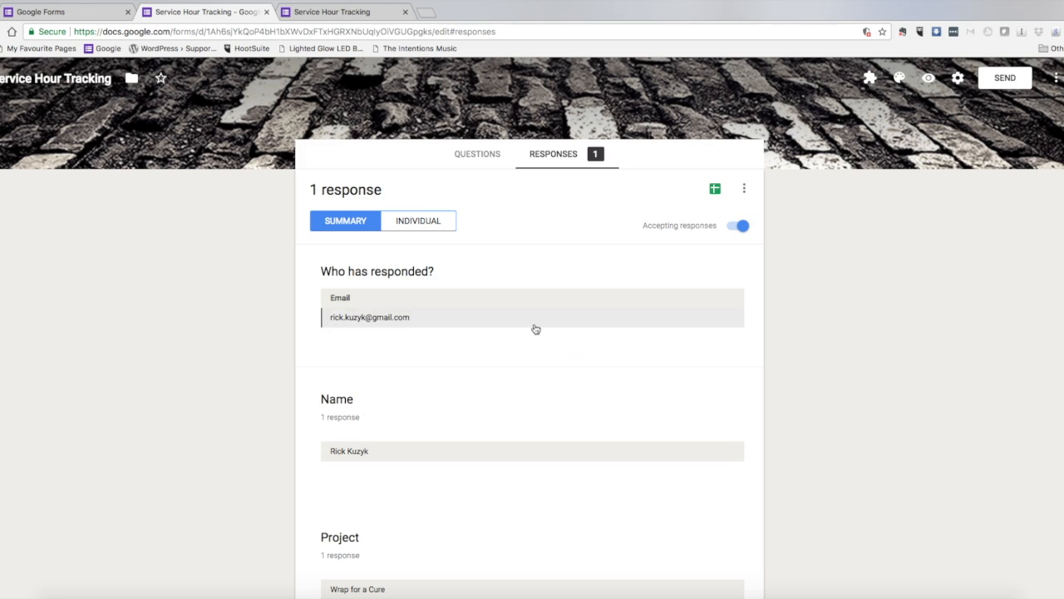
scroll(534, 327, down, 1)
scroll(535, 325, down, 5)
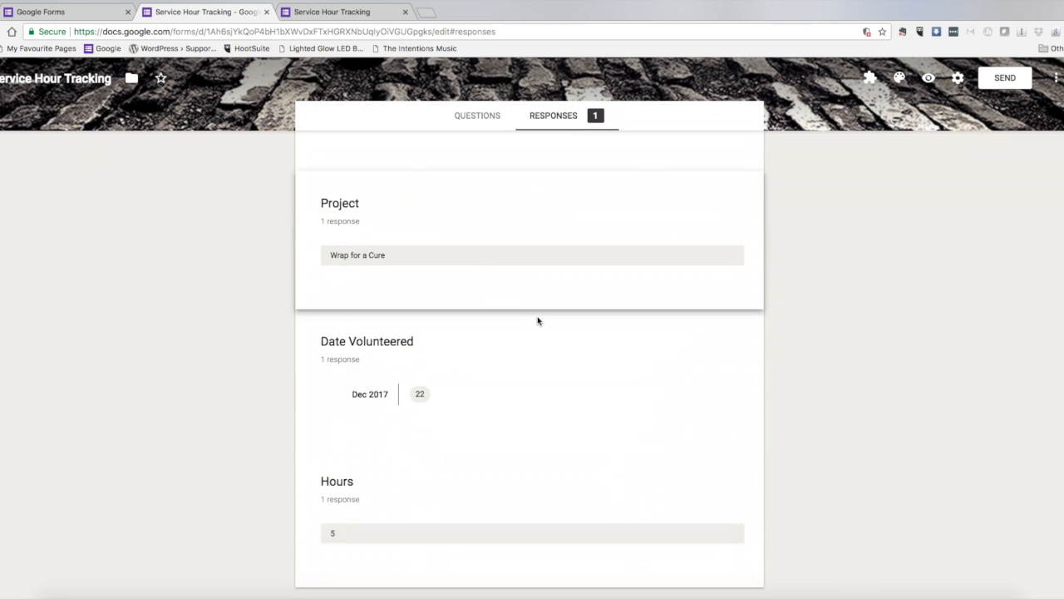
scroll(541, 320, up, 5)
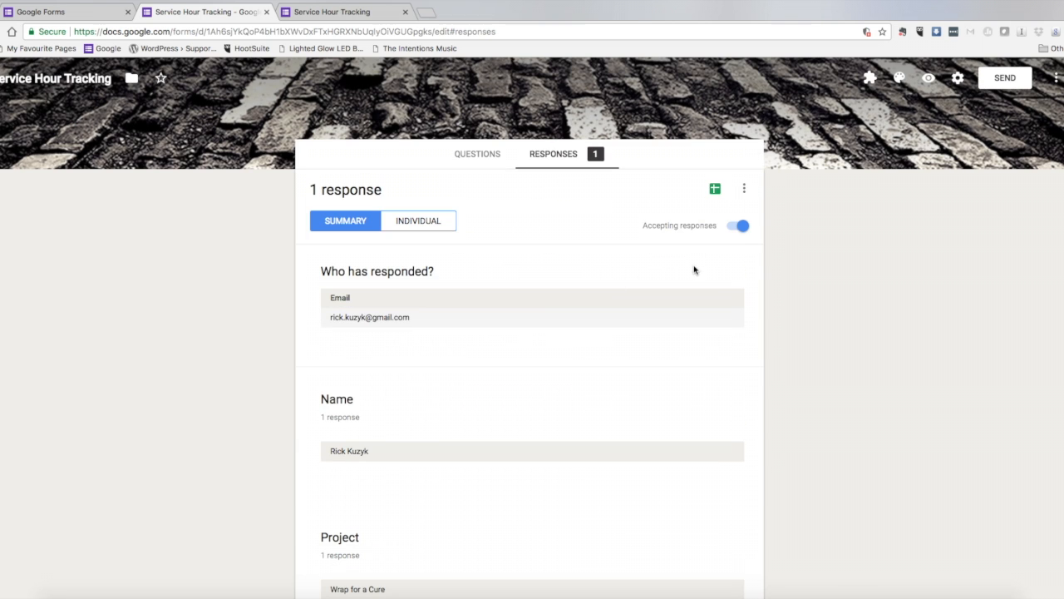
click(749, 193)
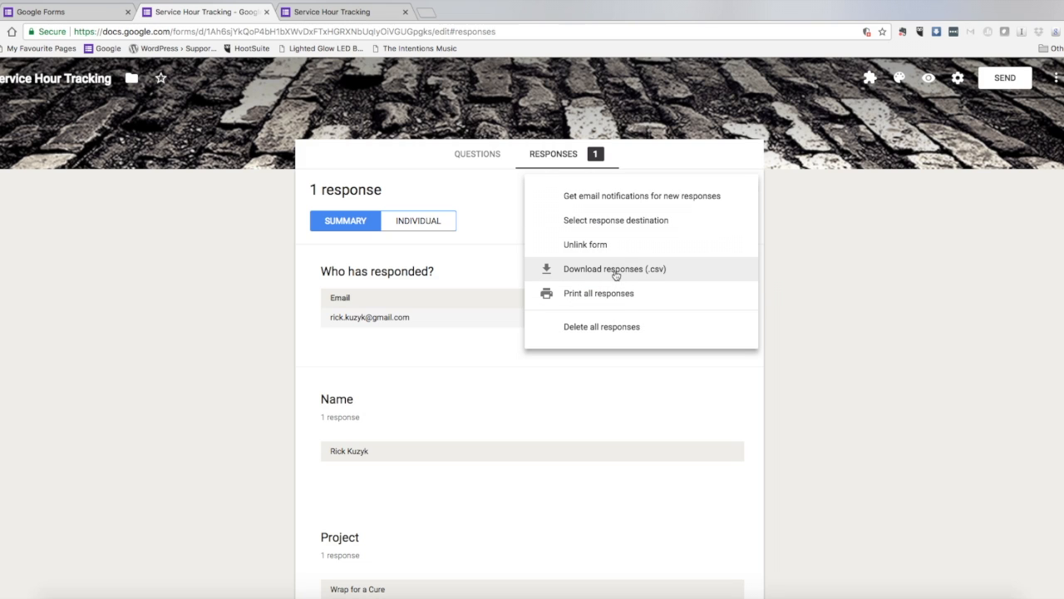
click(503, 221)
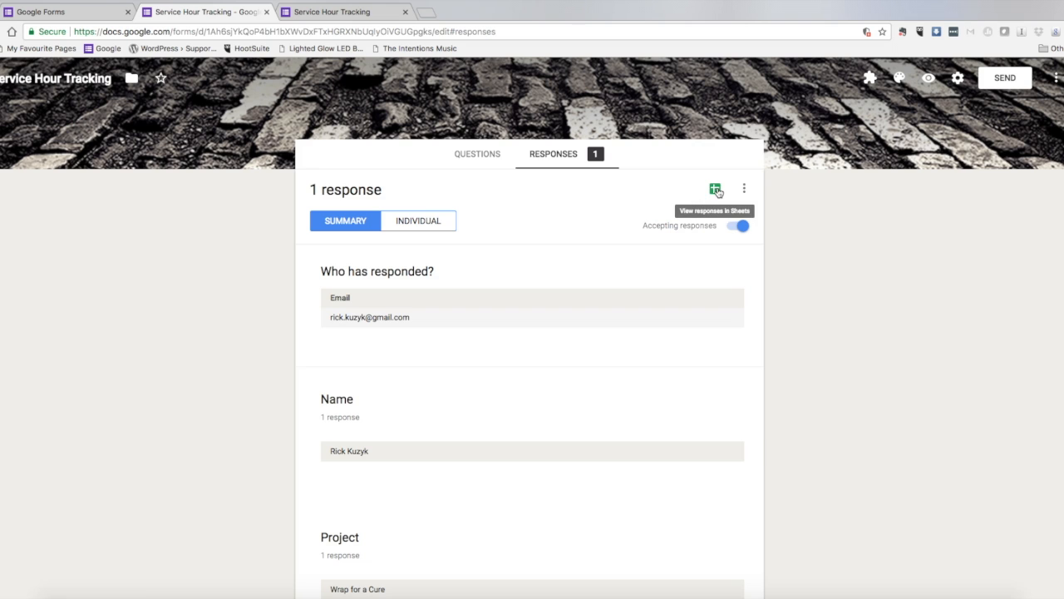
Step: View the form responses in Sheets and download the spreadsheet as a Microsoft Excel (.xlsx) file
click(715, 190)
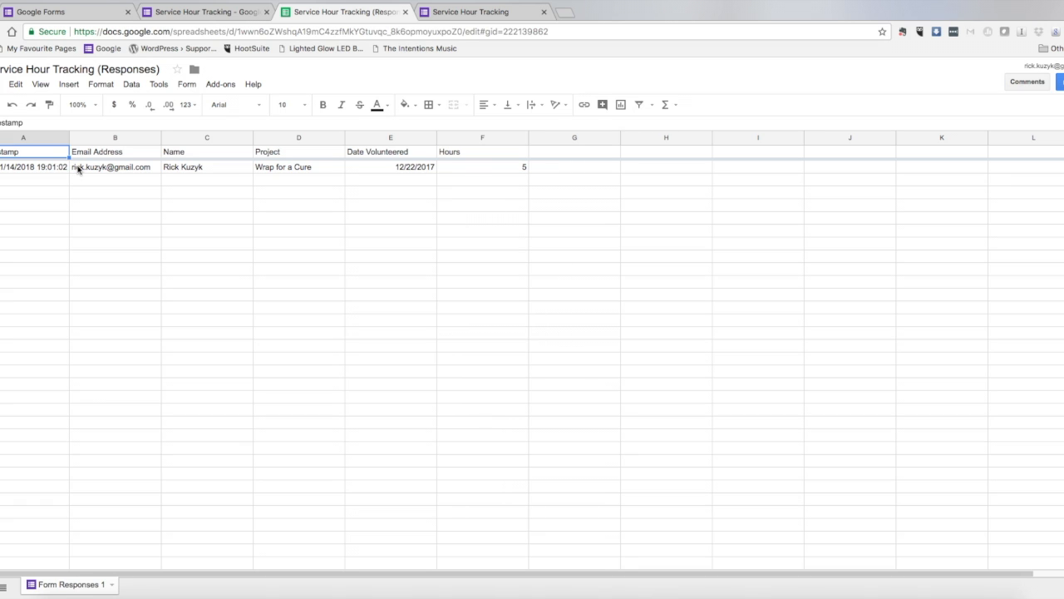
click(2, 84)
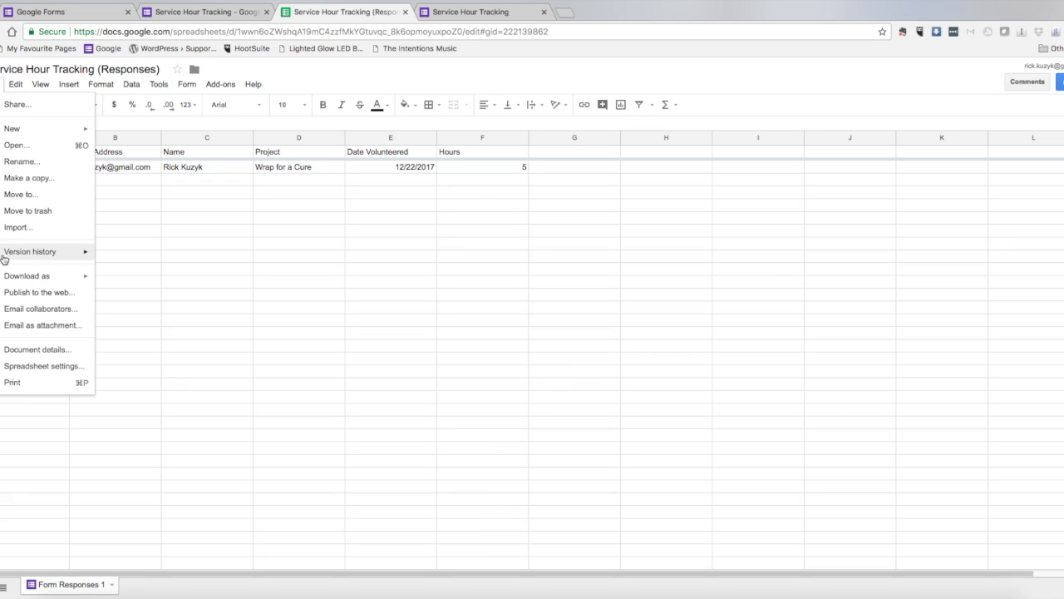
mouse_move(15, 283)
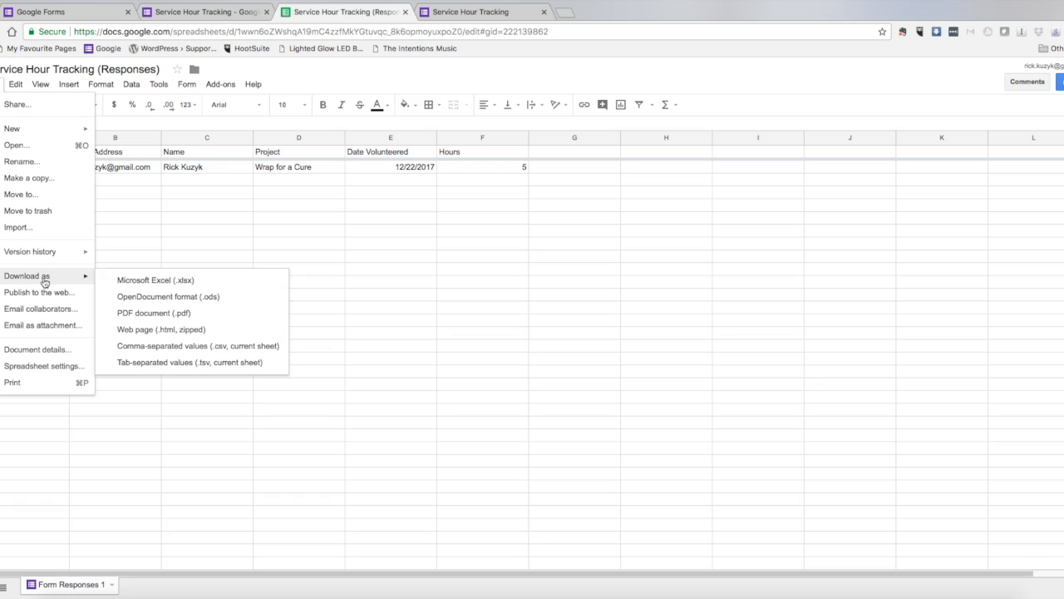
click(150, 284)
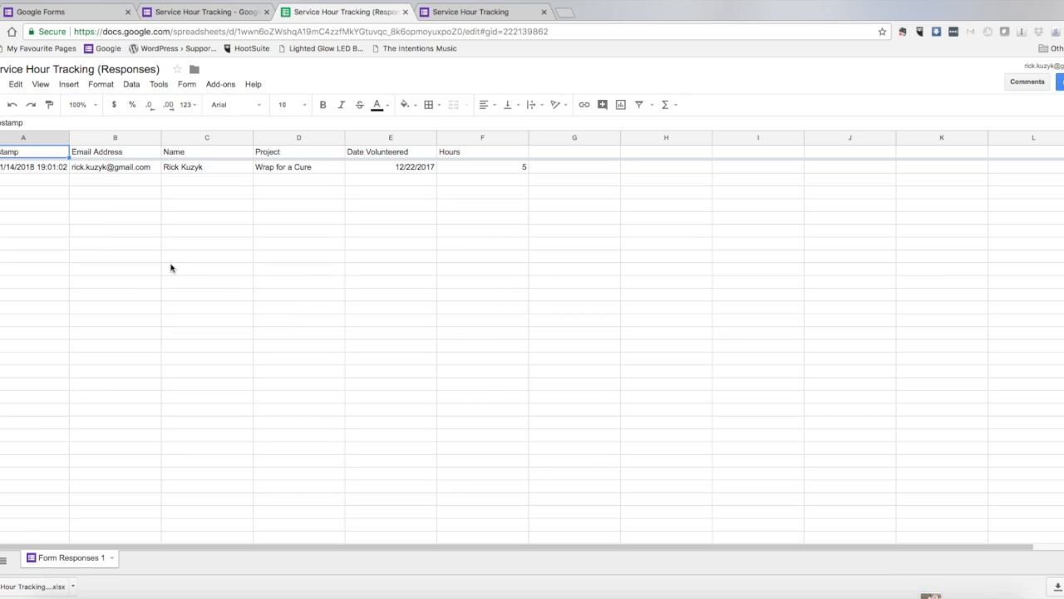
Step: Open the downloaded responses workbook in Excel, check the response's timestamp, and close the workbook
click(74, 588)
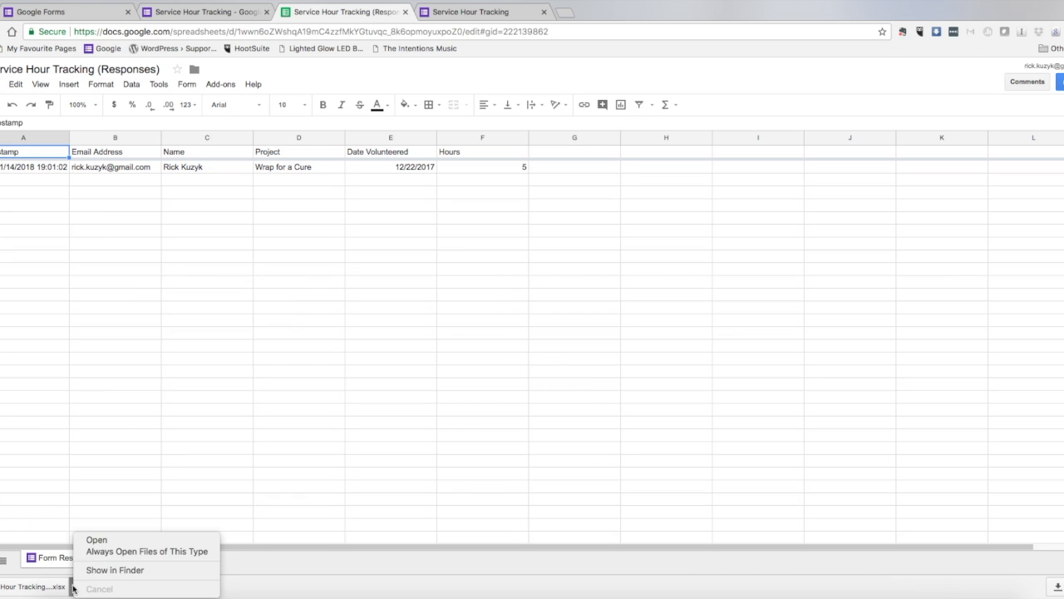
click(95, 541)
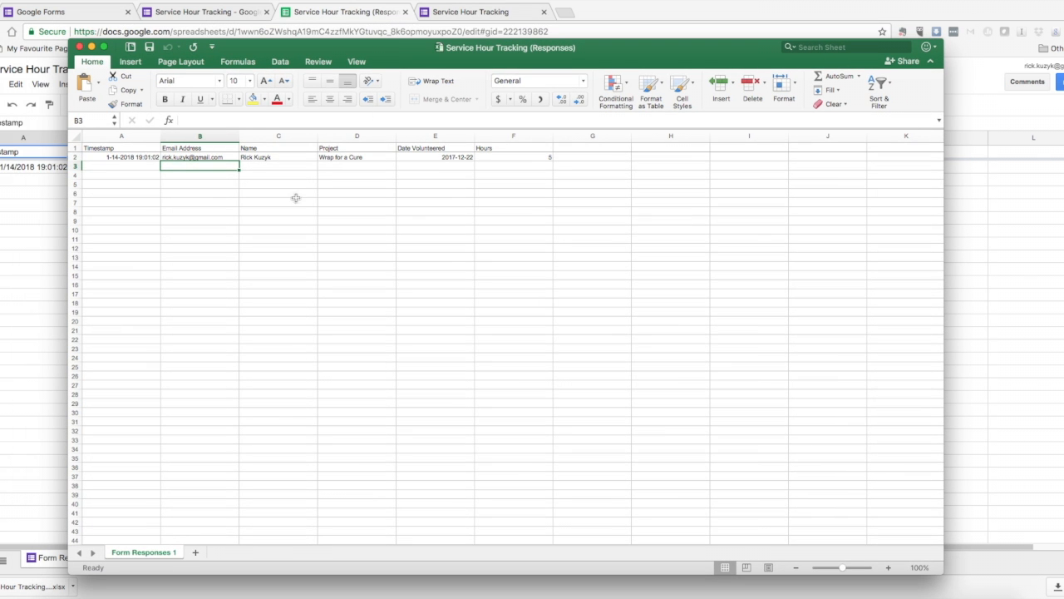
click(125, 158)
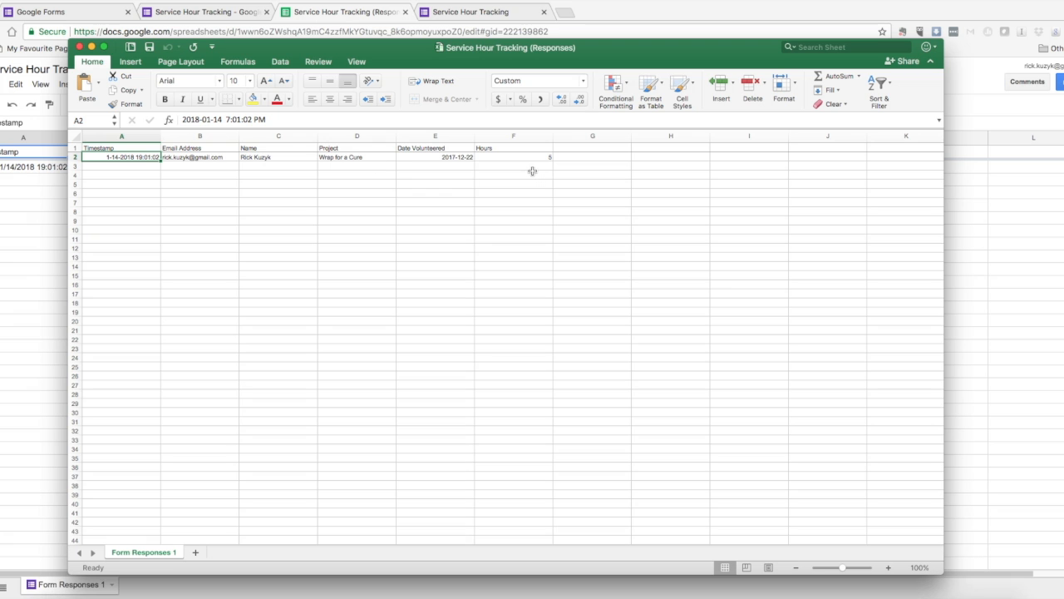
click(80, 47)
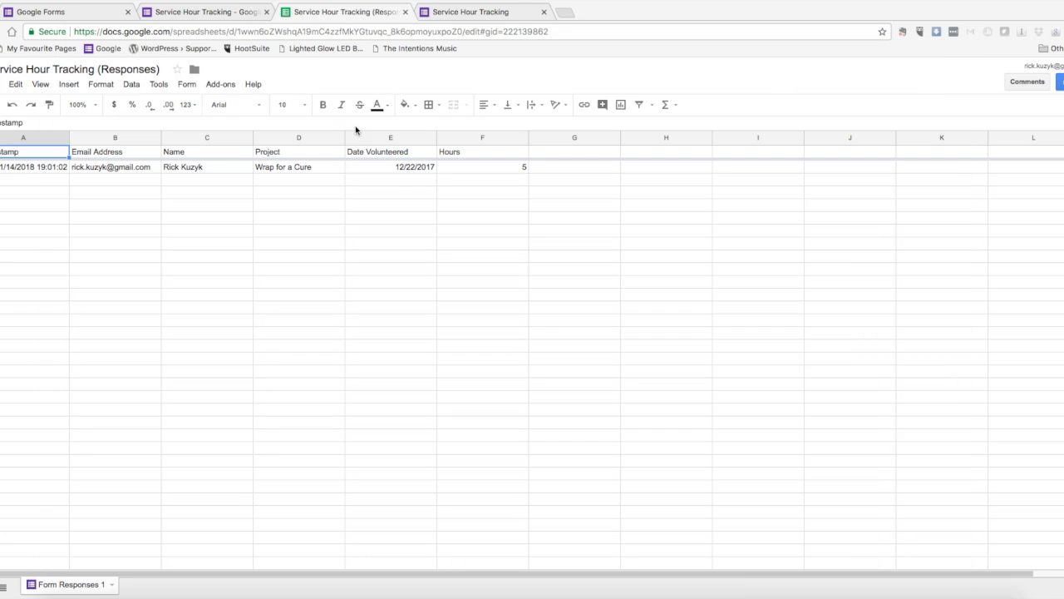
Step: Close the responses spreadsheet, the live Service Hour Tracking form and its editor, leaving the Google Forms home page open
click(405, 12)
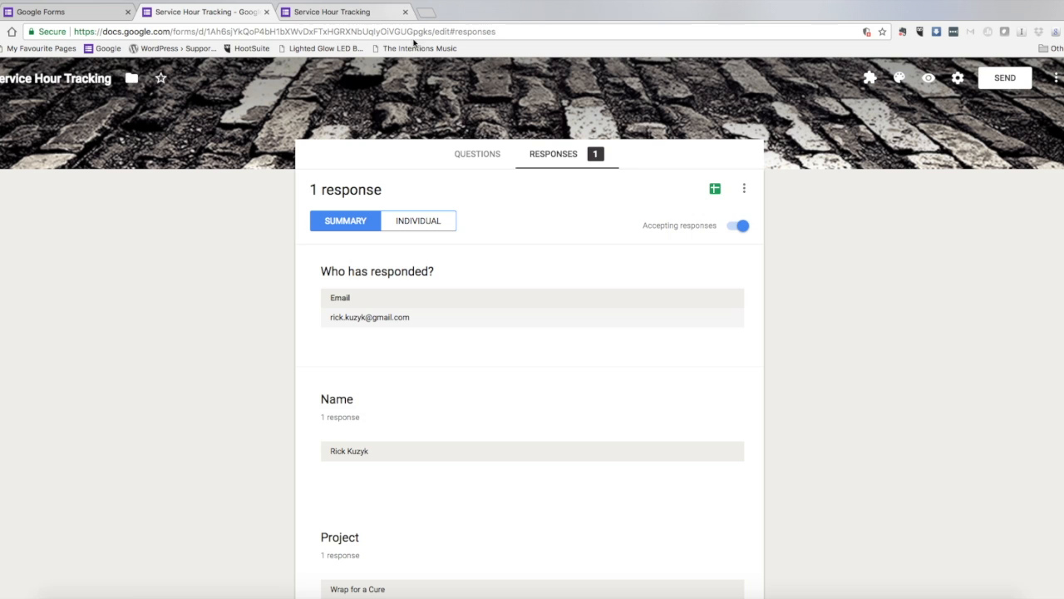
click(368, 14)
click(405, 12)
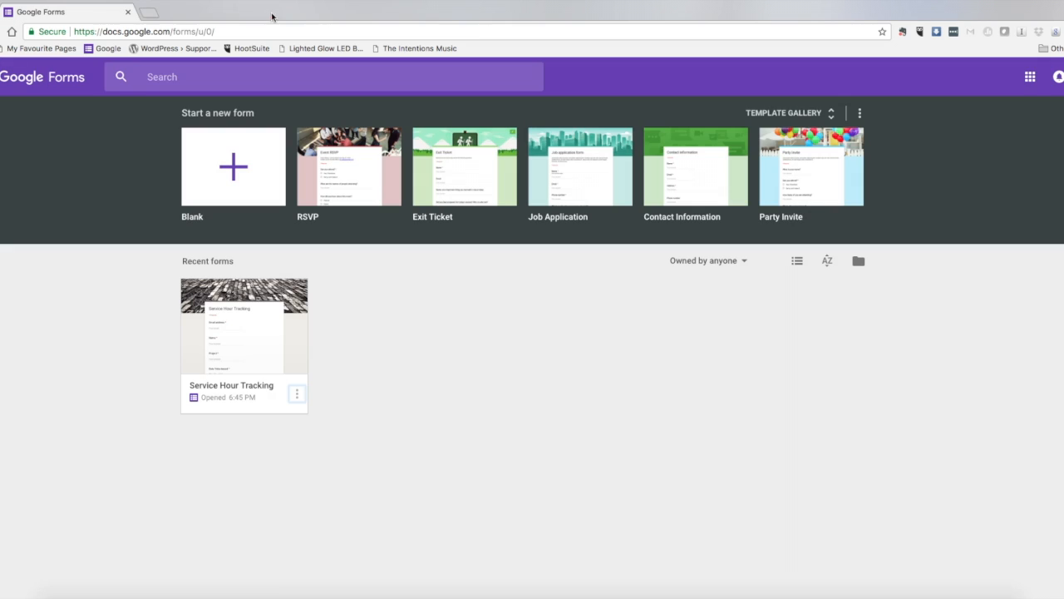
click(267, 12)
Step: Go to Google Forms from its product page and create a new blank form
click(88, 50)
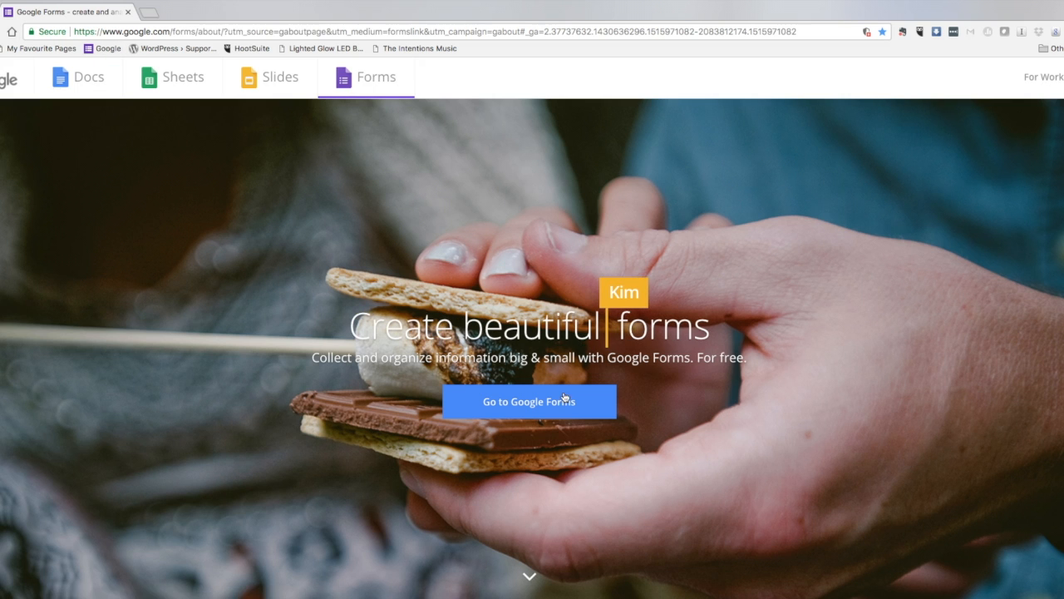
click(542, 405)
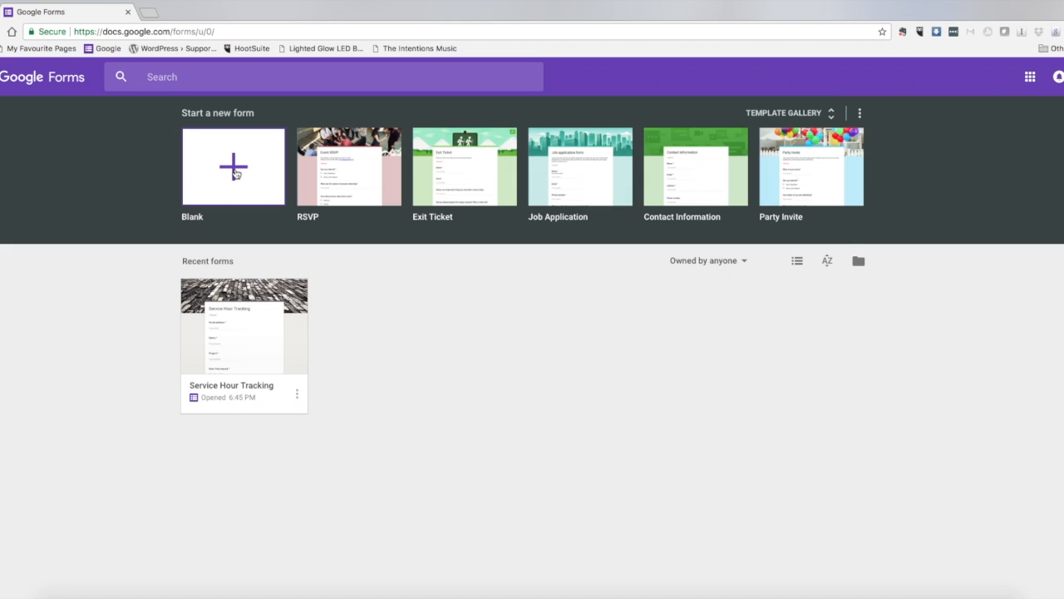
click(235, 172)
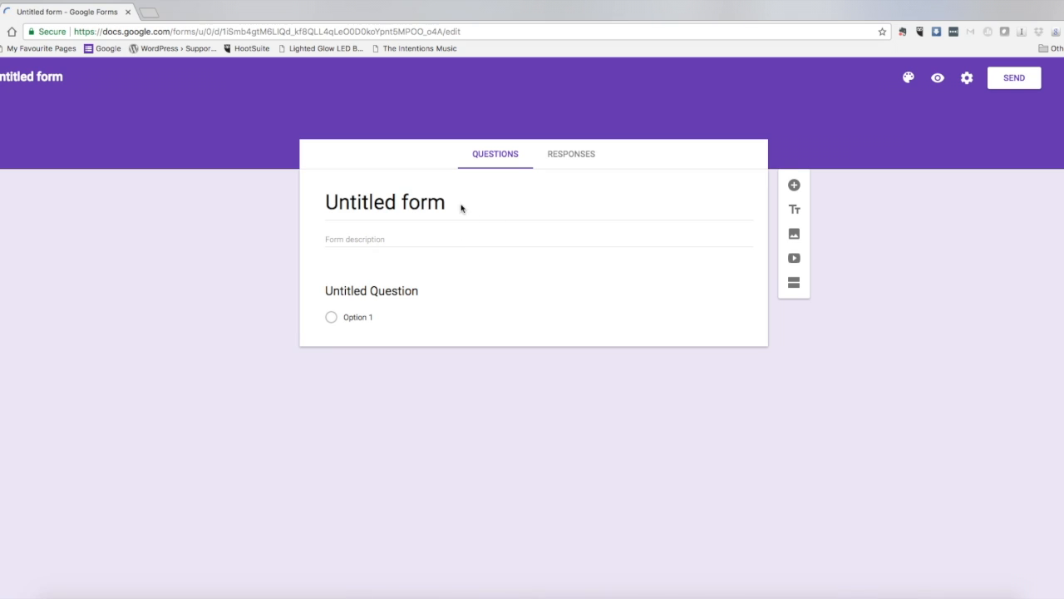
Step: Title the form with the owner's first name followed by "Service Hour Form" and apply that title as the file name
click(457, 200)
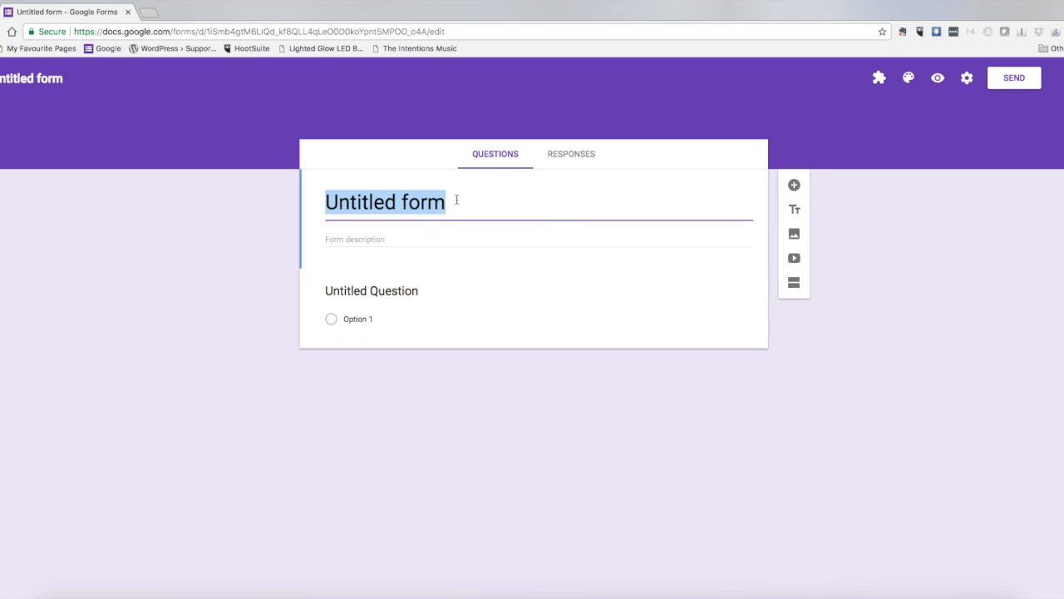
text(RIck)
key(BackSpace)
text(icks Service Hour Form)
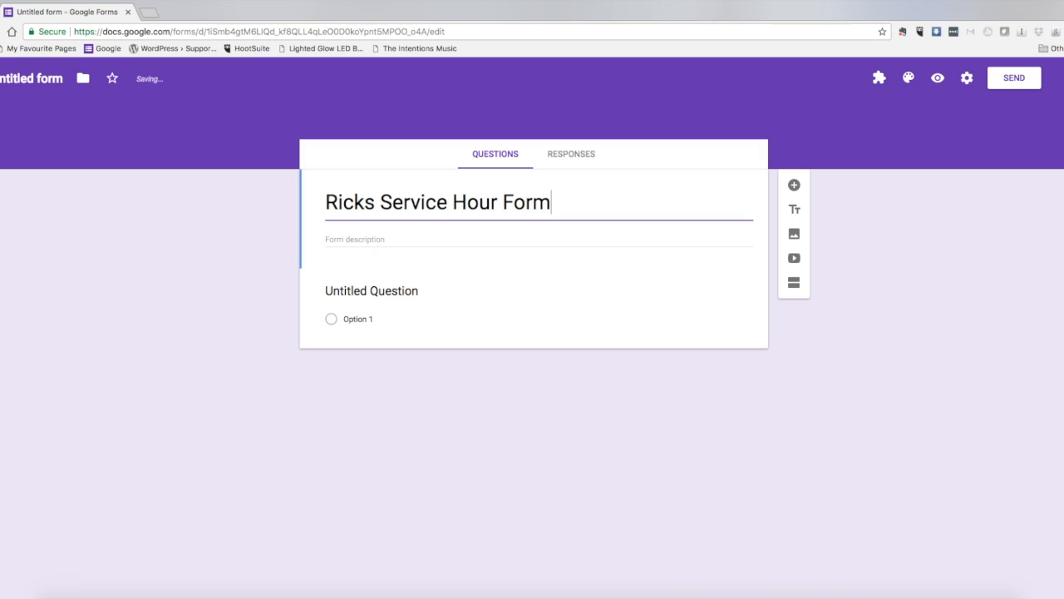
click(20, 77)
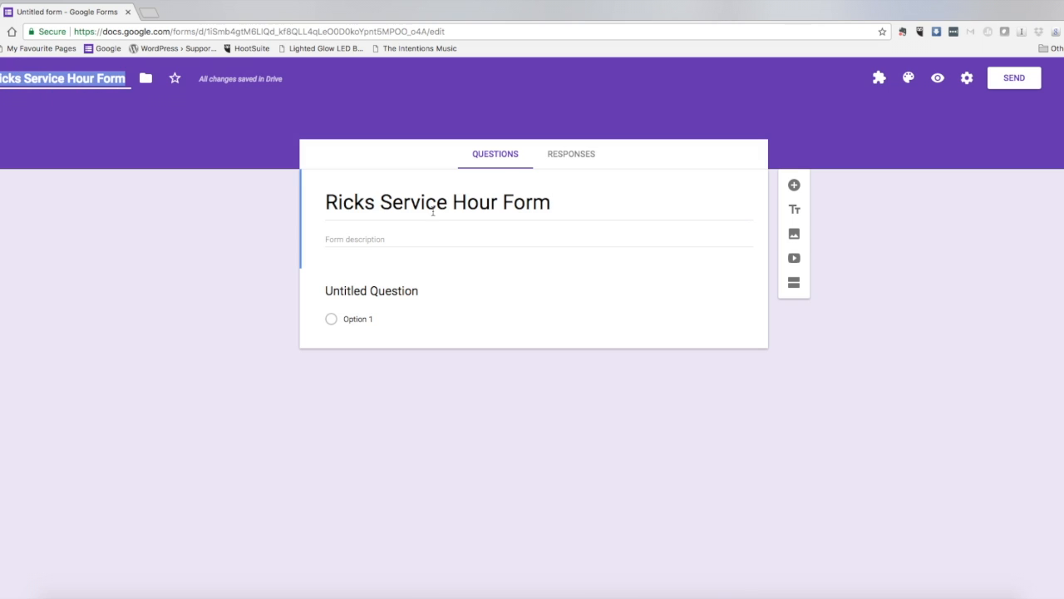
Step: Set the first question's title to "Email"
click(394, 290)
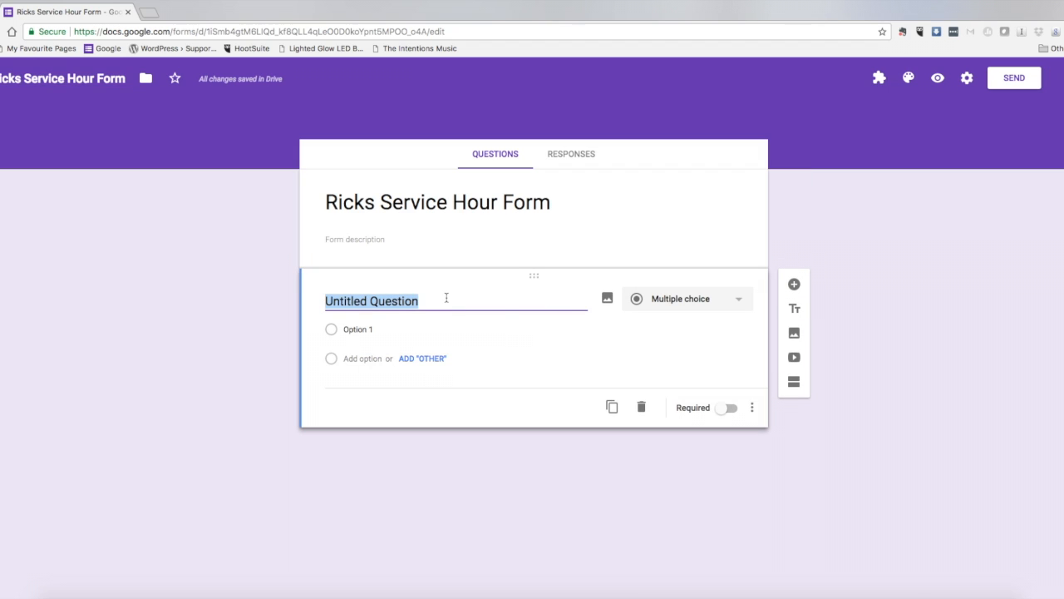
text(Email)
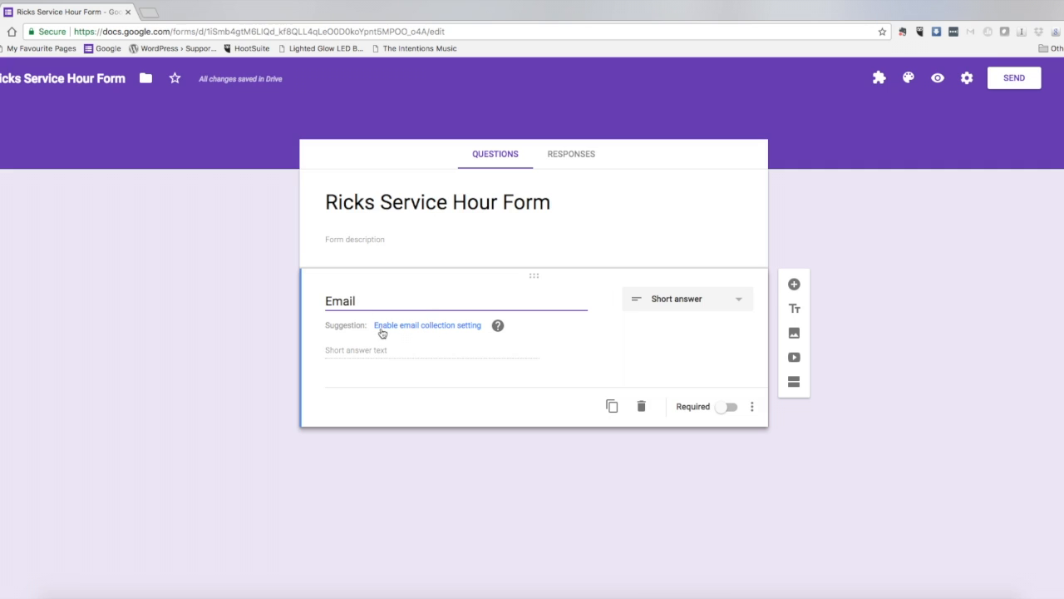
Step: Enable the form's email collection setting and add a required short-answer question titled "Name"
click(453, 326)
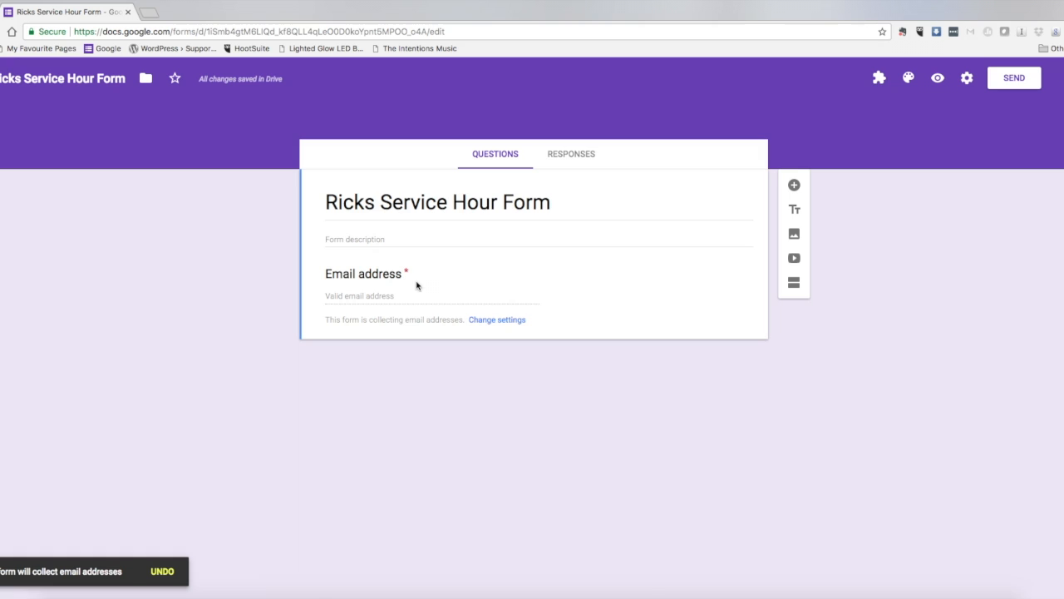
click(793, 185)
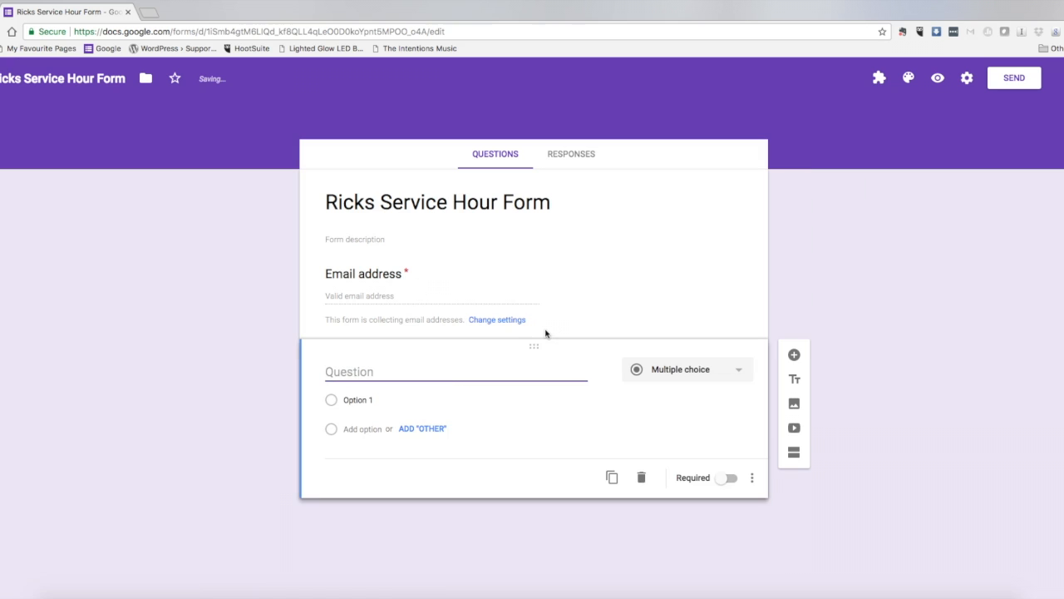
text(Name)
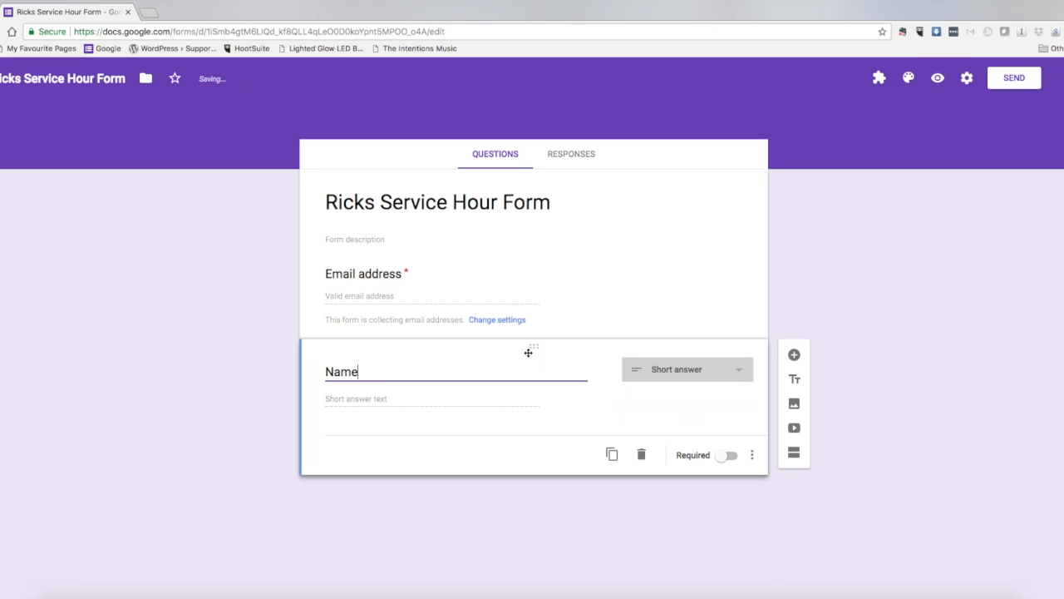
click(731, 457)
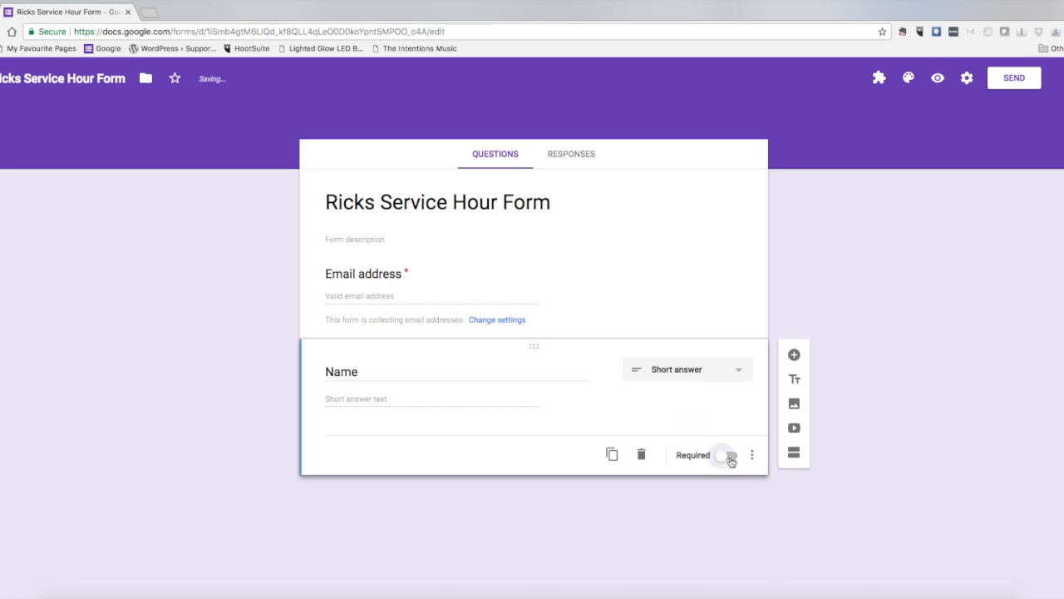
click(739, 372)
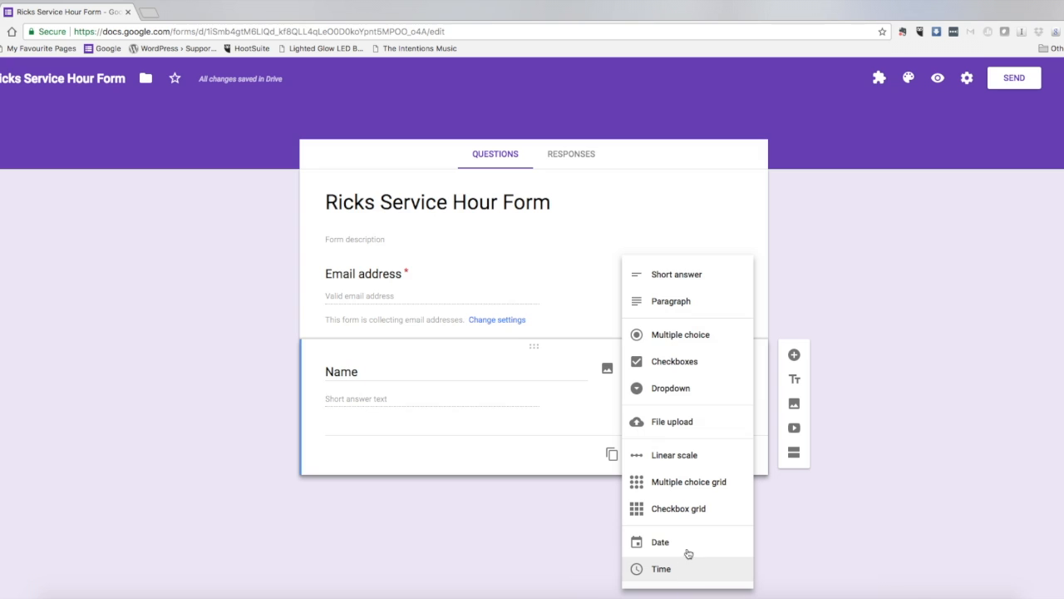
click(760, 247)
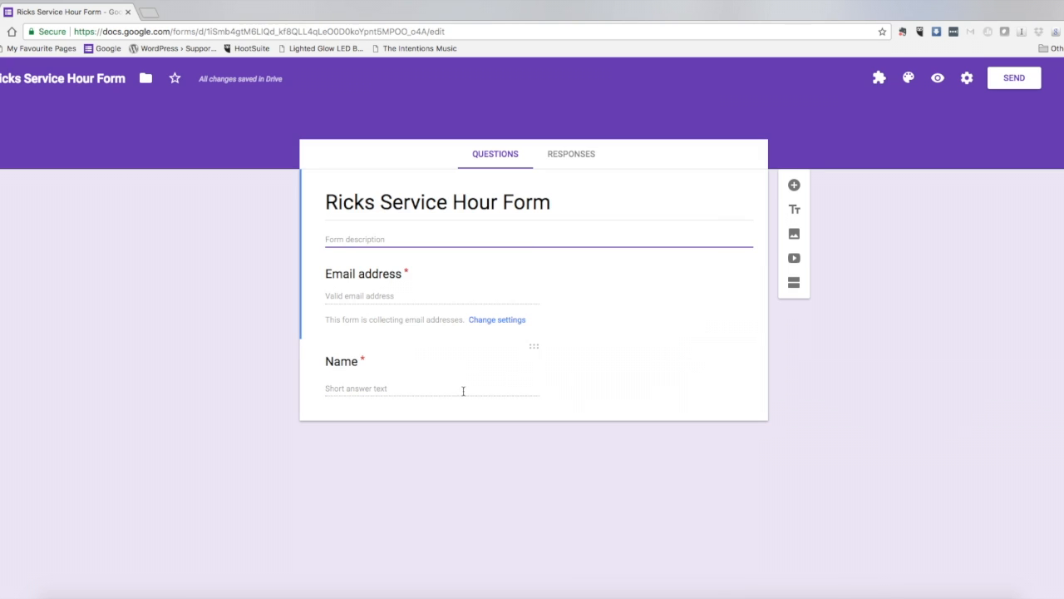
click(562, 392)
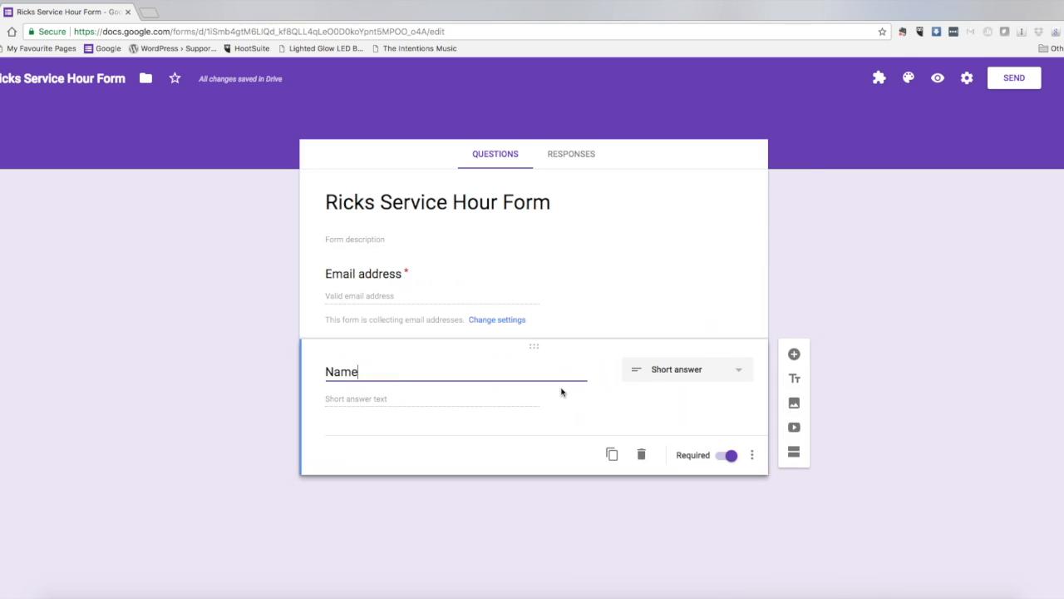
Step: Add a required question titled "Project" below the Name question, with the Short answer type
click(794, 354)
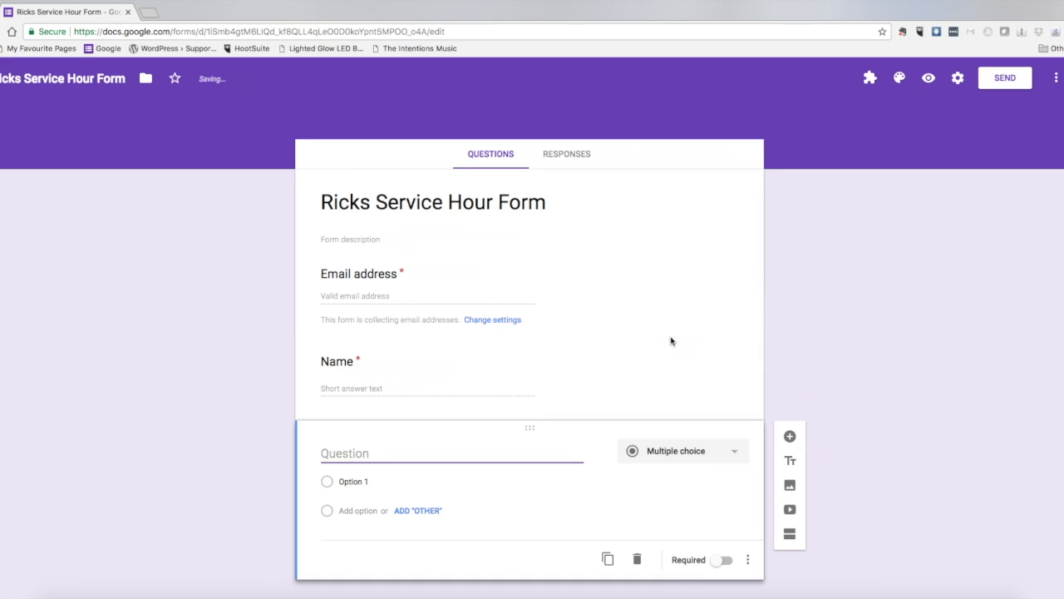
text(Project)
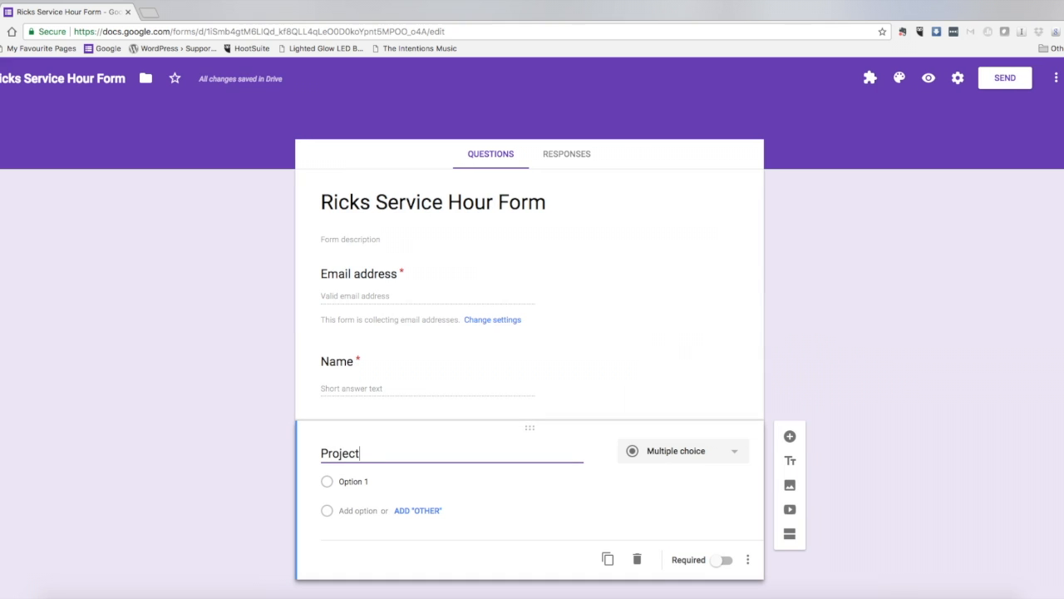
click(723, 453)
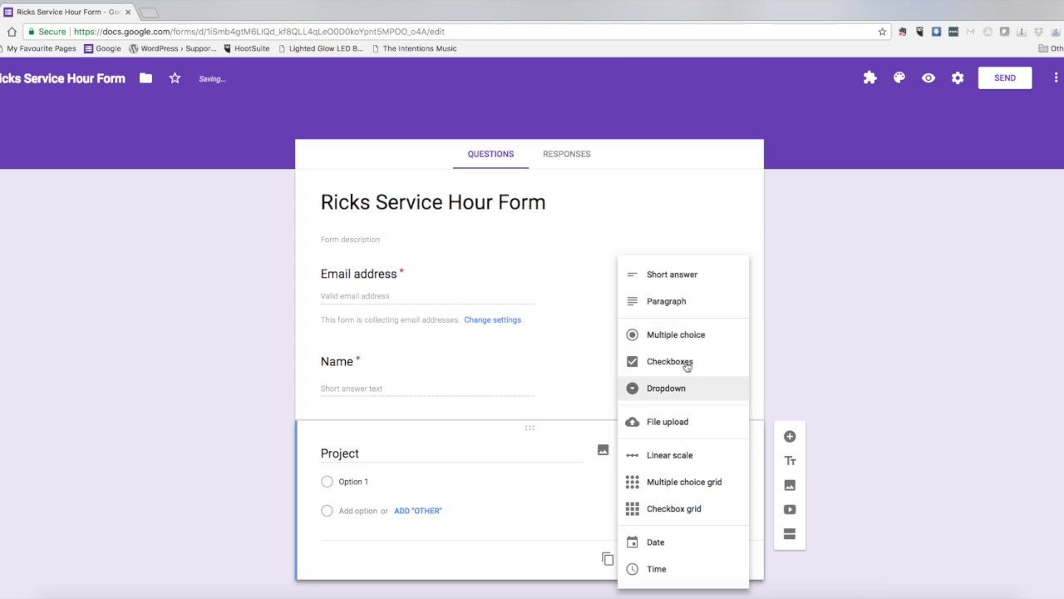
click(689, 276)
click(728, 537)
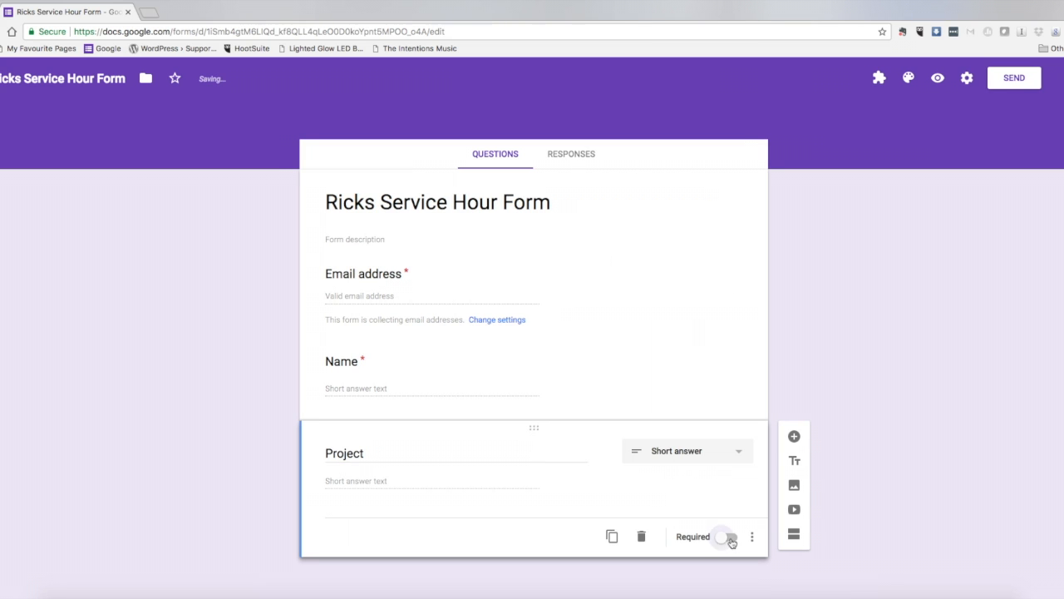
Step: Add a required Date question titled "Date Volunteered" after the Project question
click(794, 435)
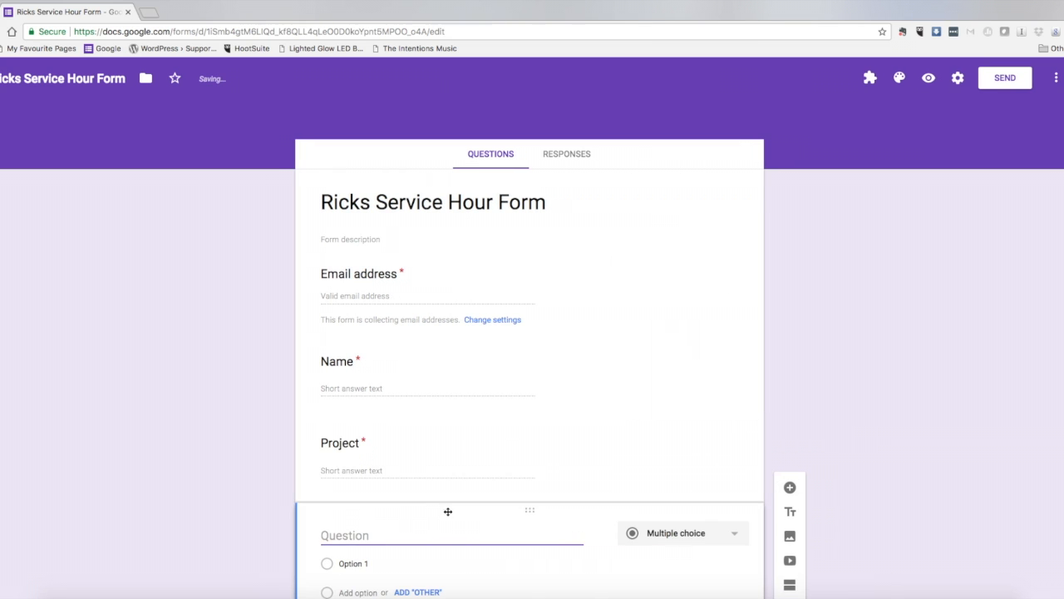
text(Date Volunteered)
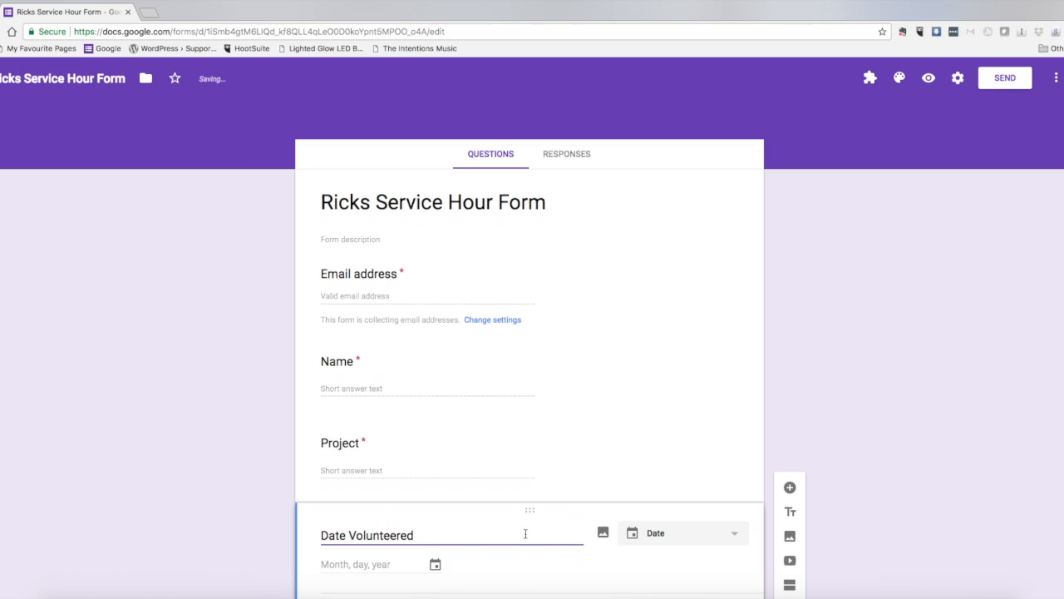
scroll(565, 499, down, 2)
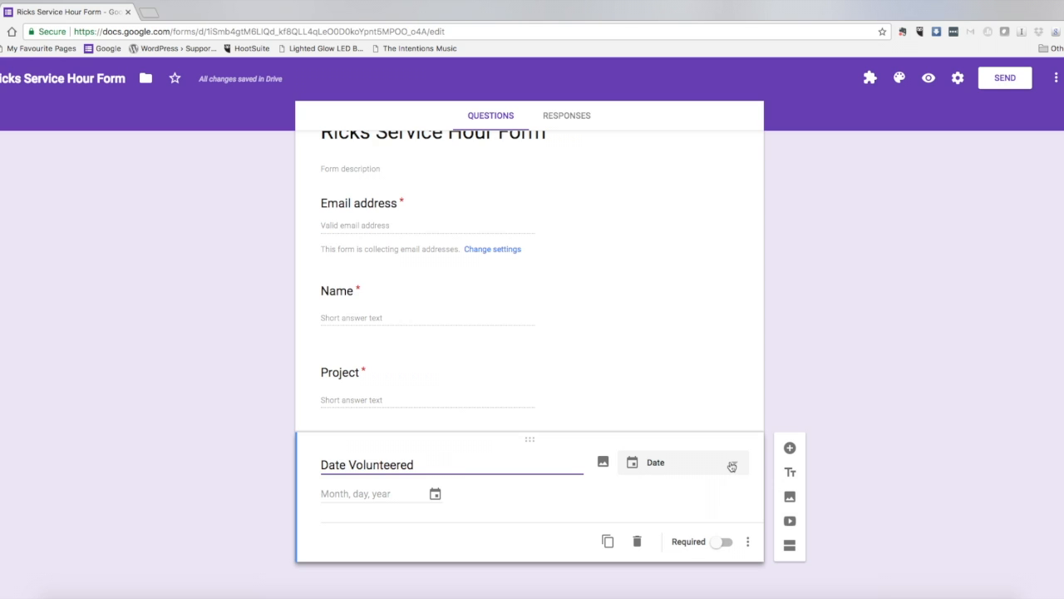
click(725, 542)
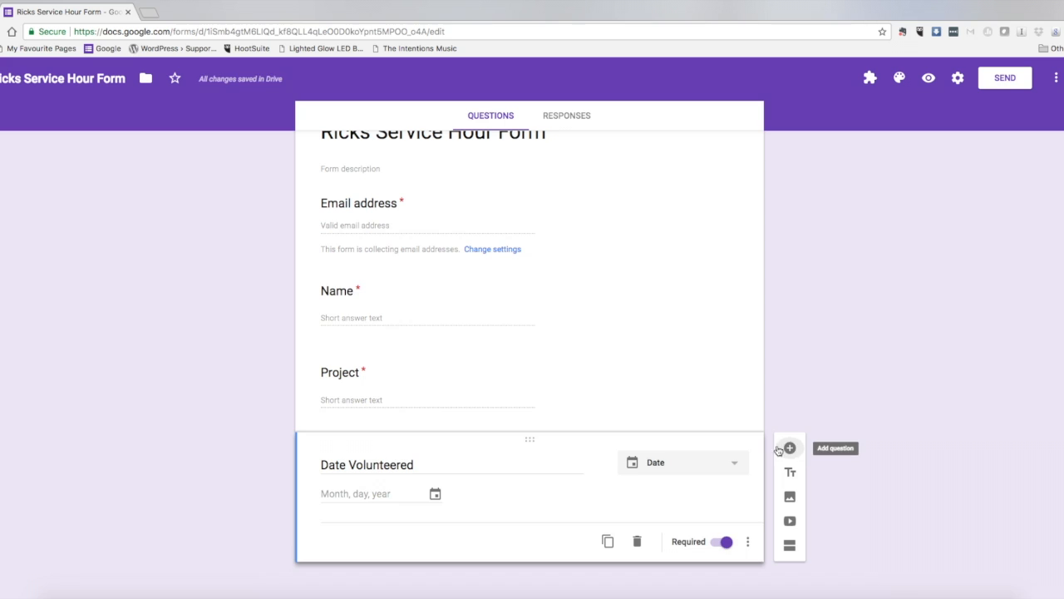
Step: Add a required short-answer question titled "Hours" whose response validation accepts only a number greater than 0
click(790, 448)
text(Hours)
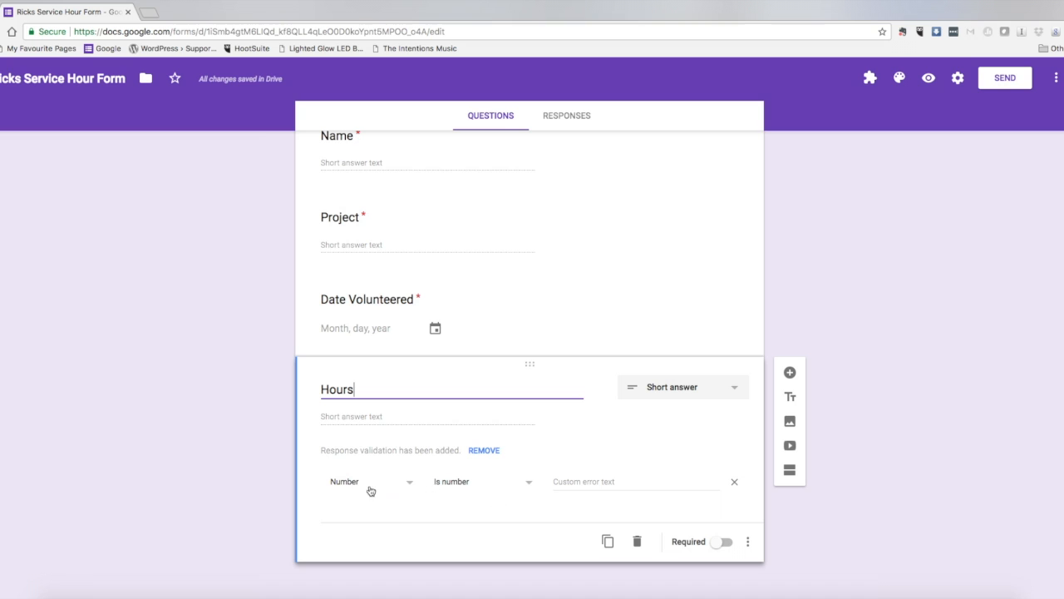
click(530, 487)
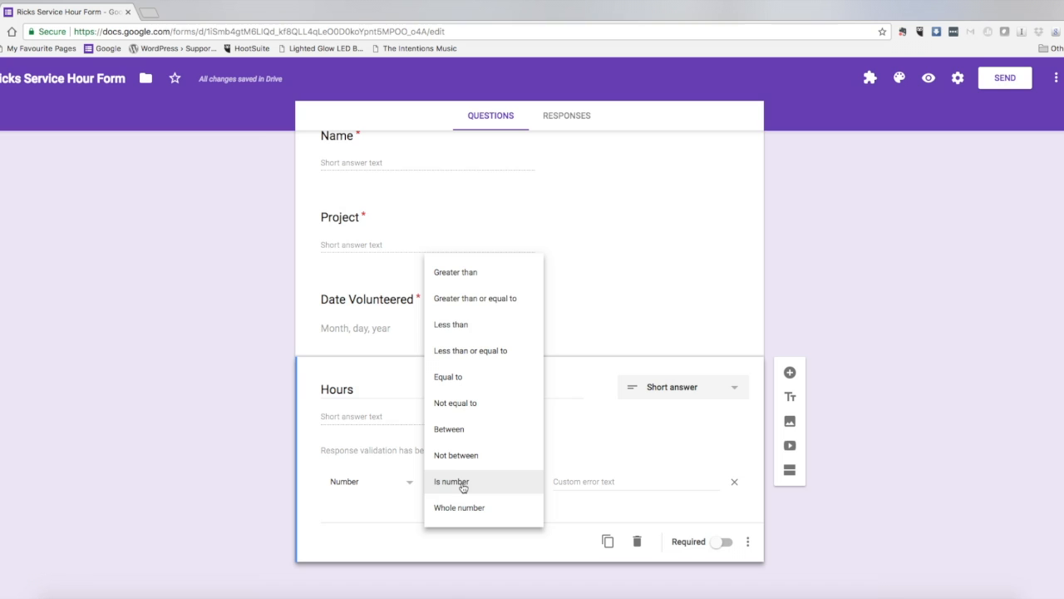
click(453, 274)
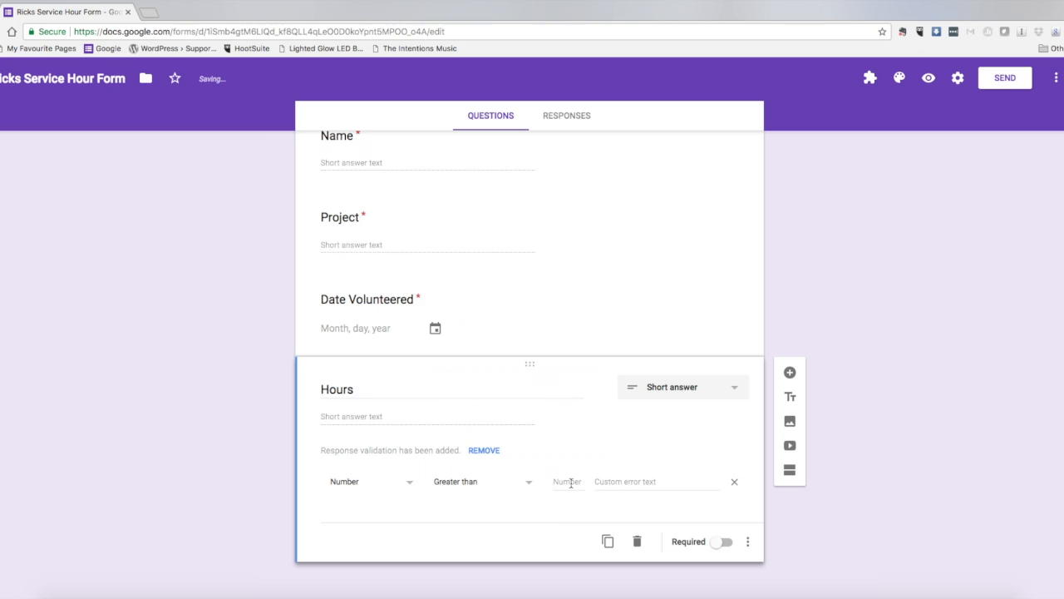
text(0)
click(722, 541)
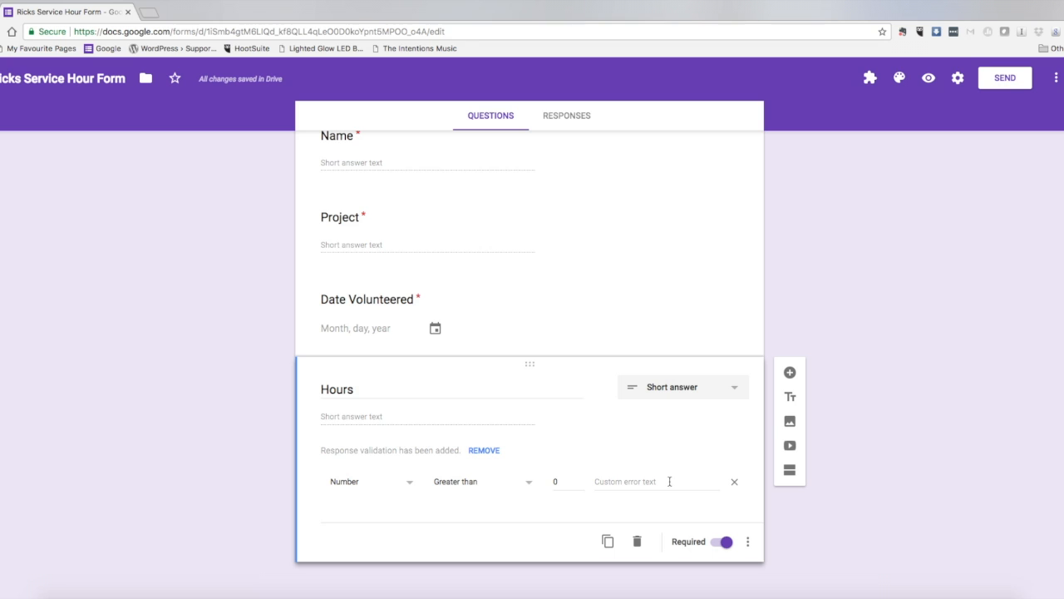
click(735, 338)
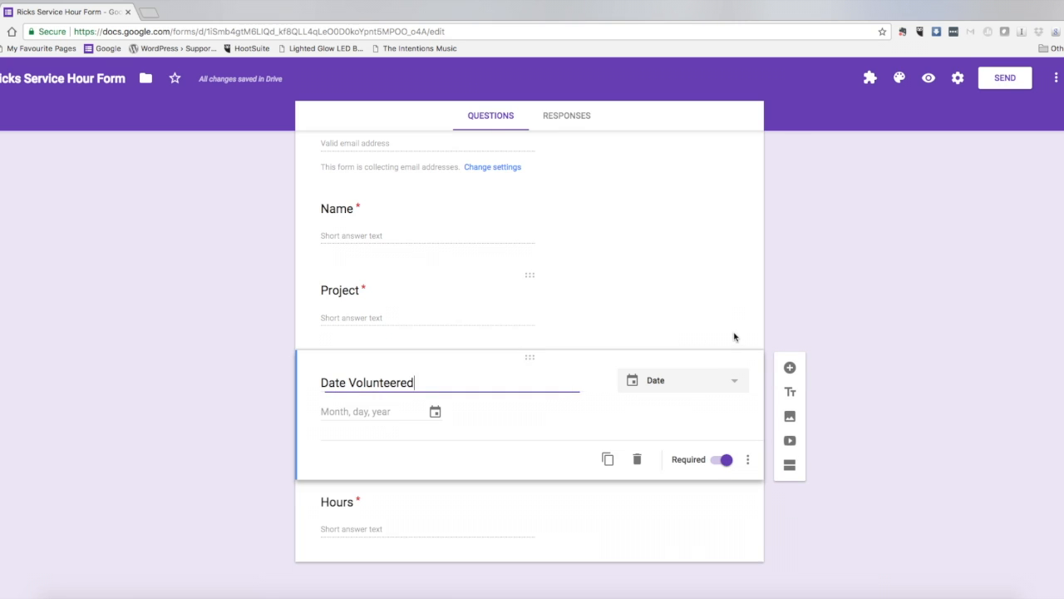
Step: Create a new spreadsheet with the suggested name as the destination for the form's responses
scroll(719, 306, up, 3)
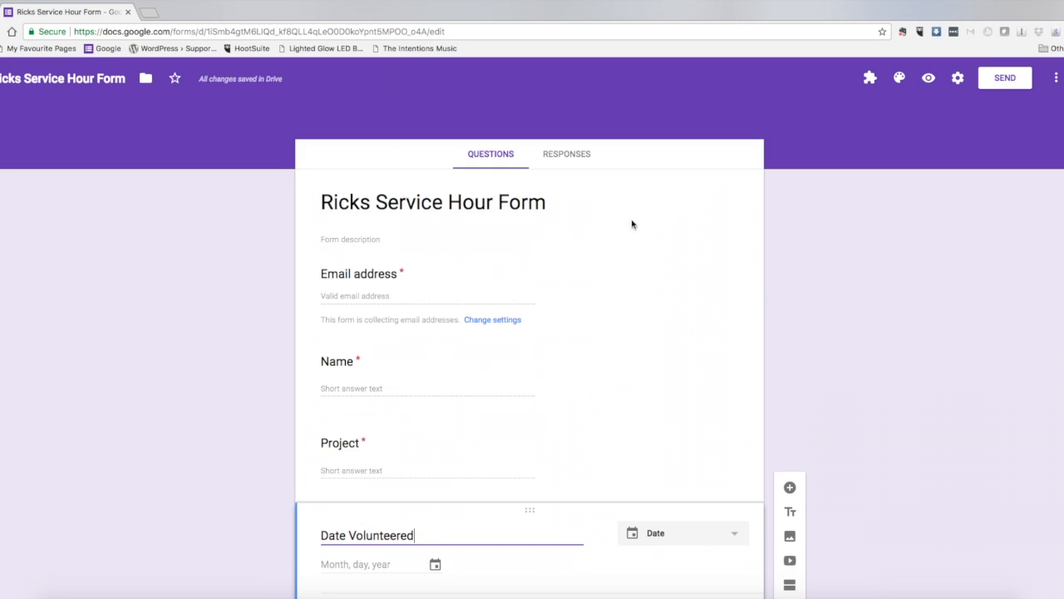
click(573, 156)
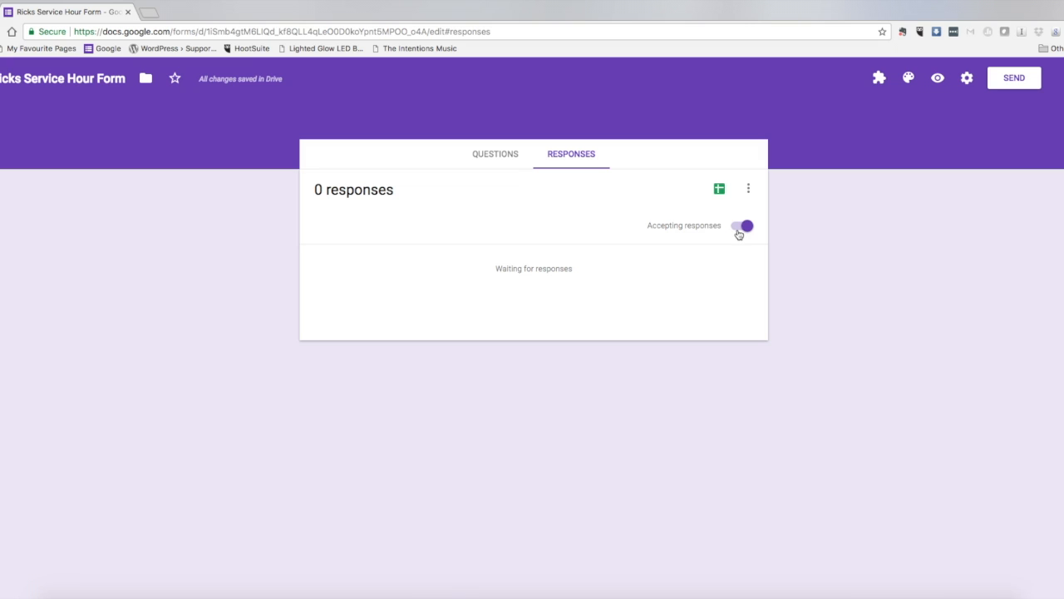
click(719, 191)
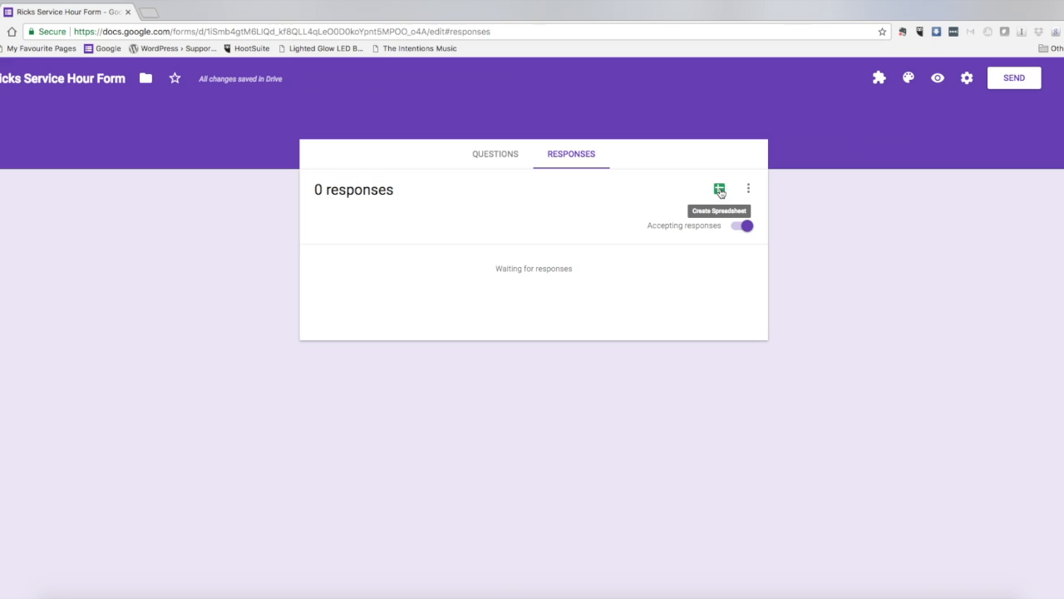
click(720, 192)
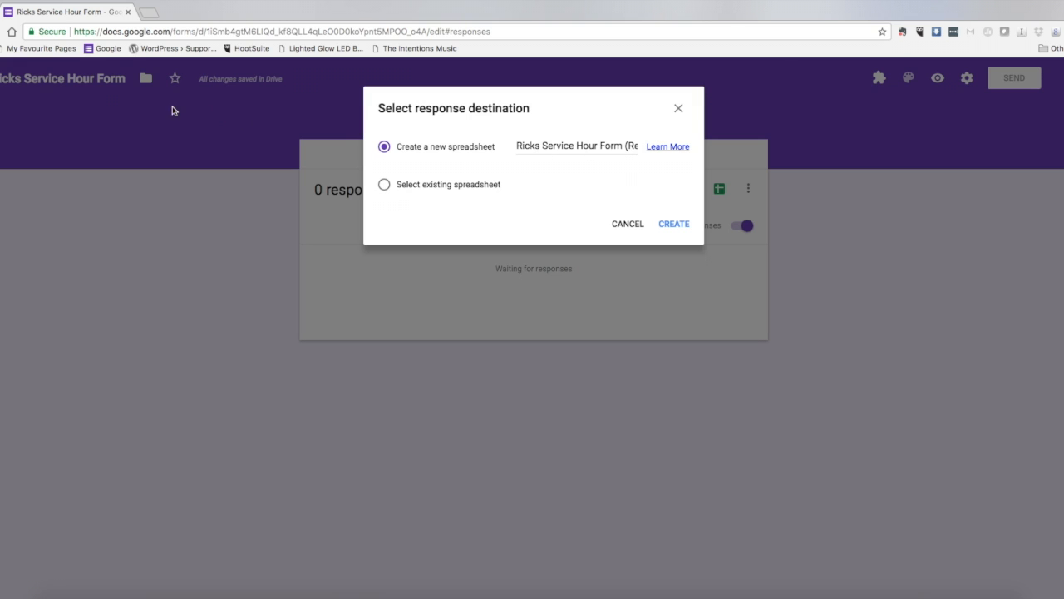
click(674, 224)
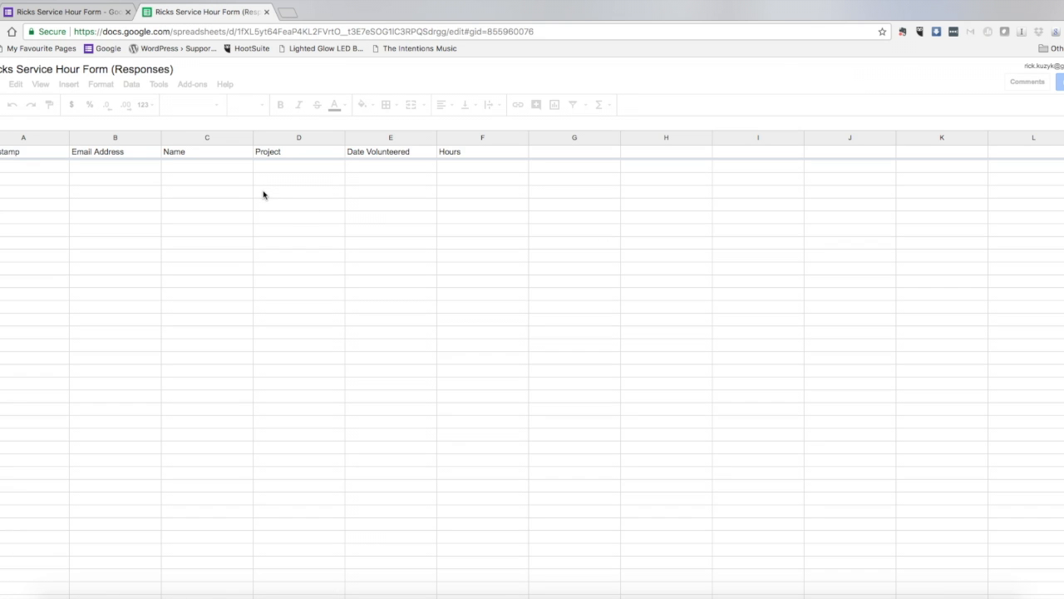
Step: Back in the form editor, copy the form's shortened share link and view its HTML embed code before closing the sharing options
click(95, 15)
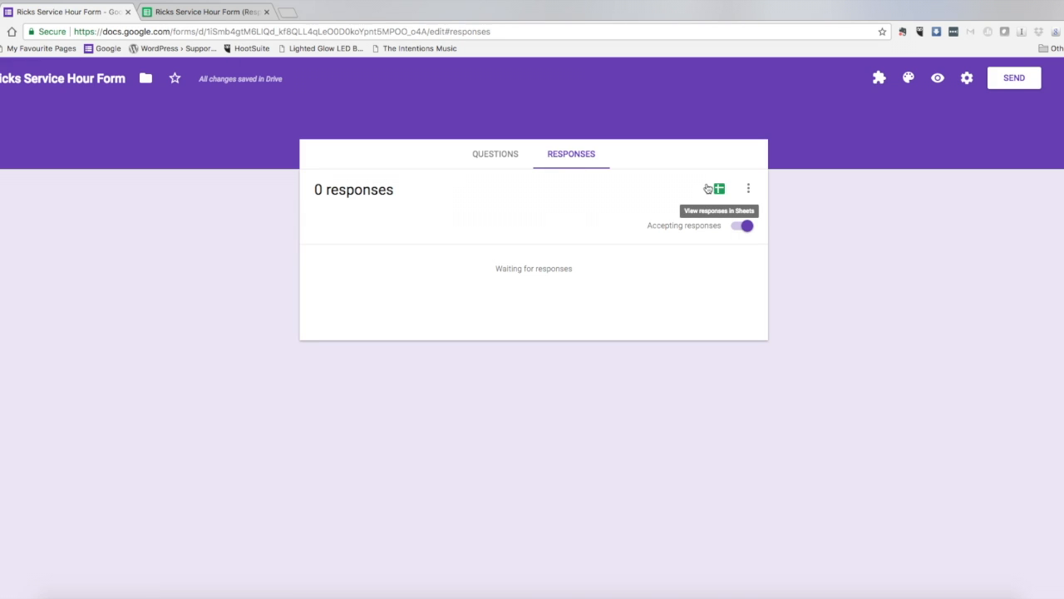
click(1011, 79)
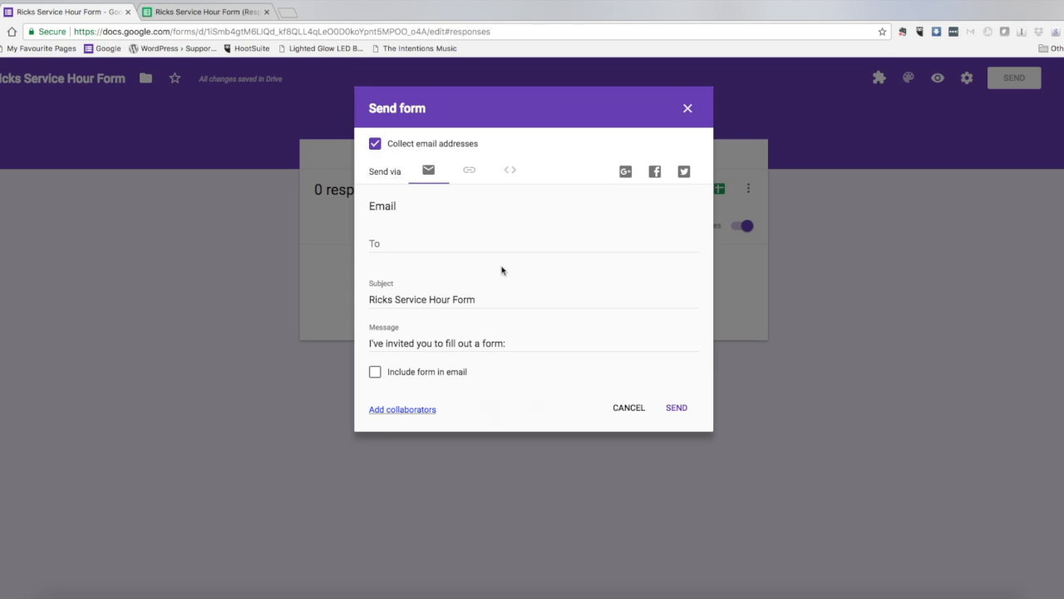
click(472, 173)
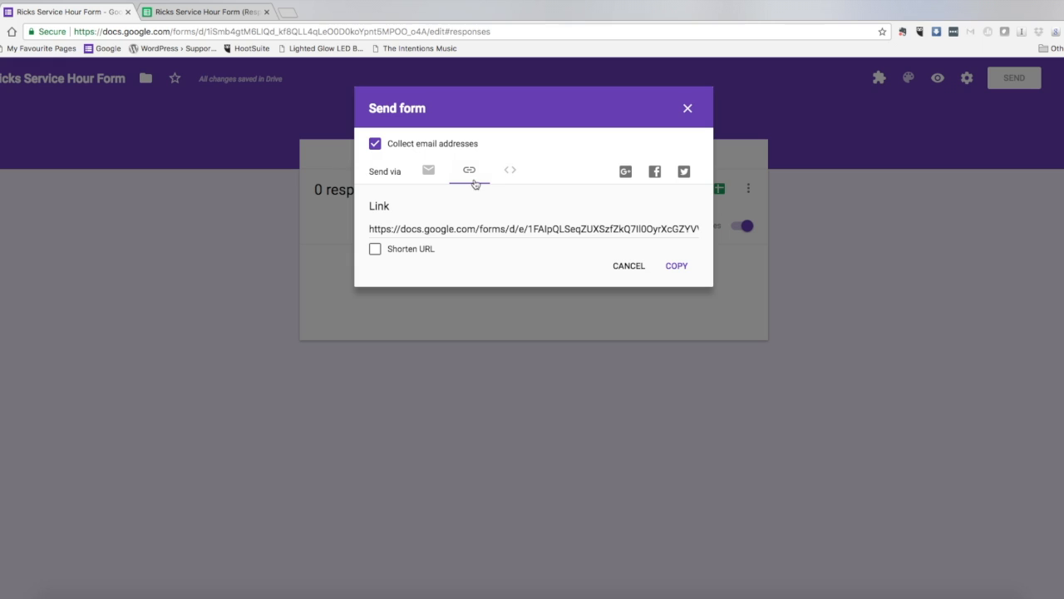
click(374, 249)
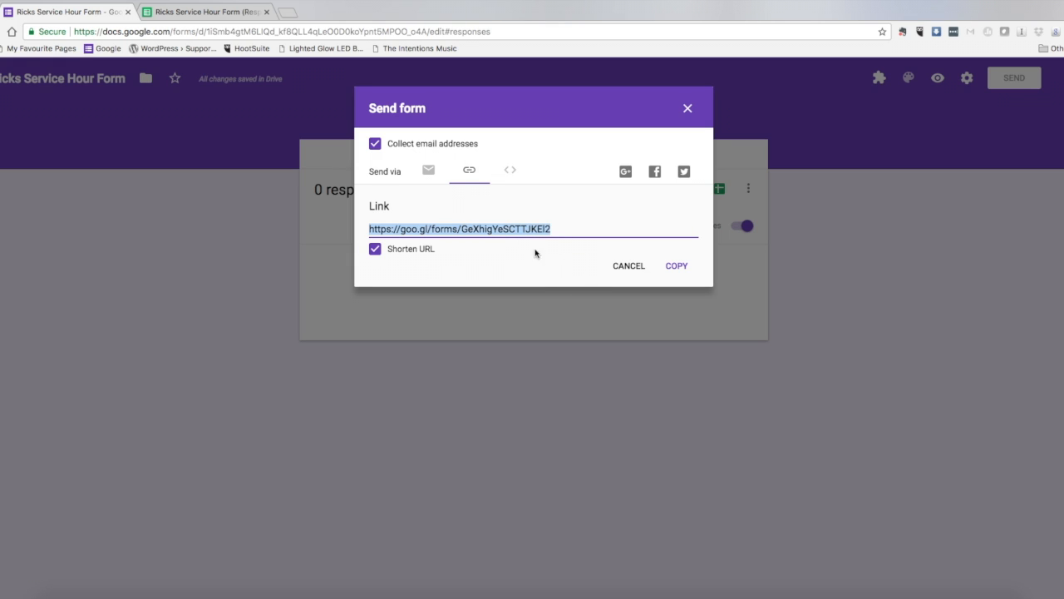
click(681, 267)
click(511, 170)
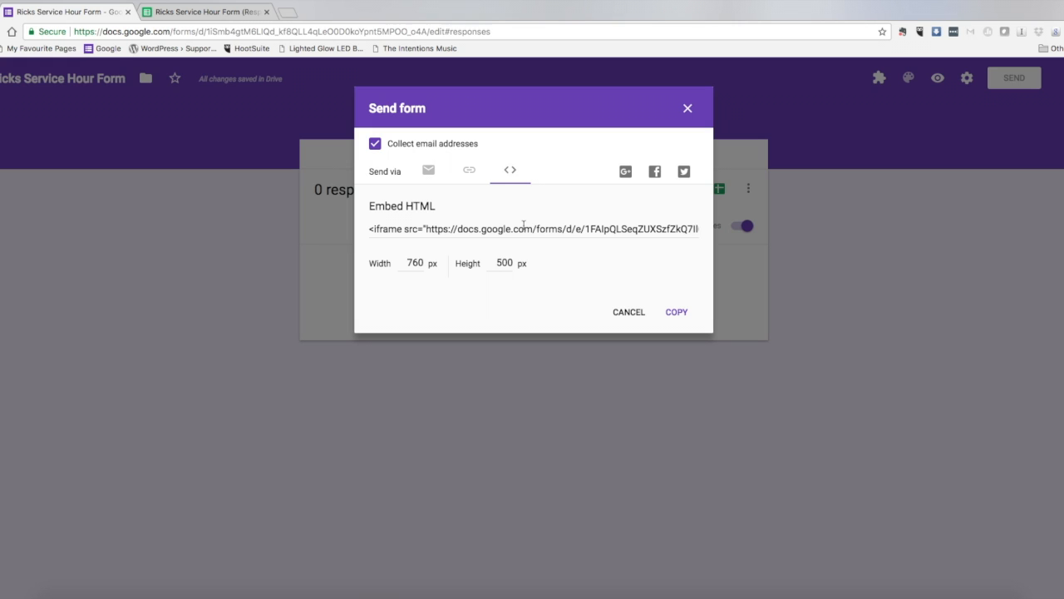
click(629, 312)
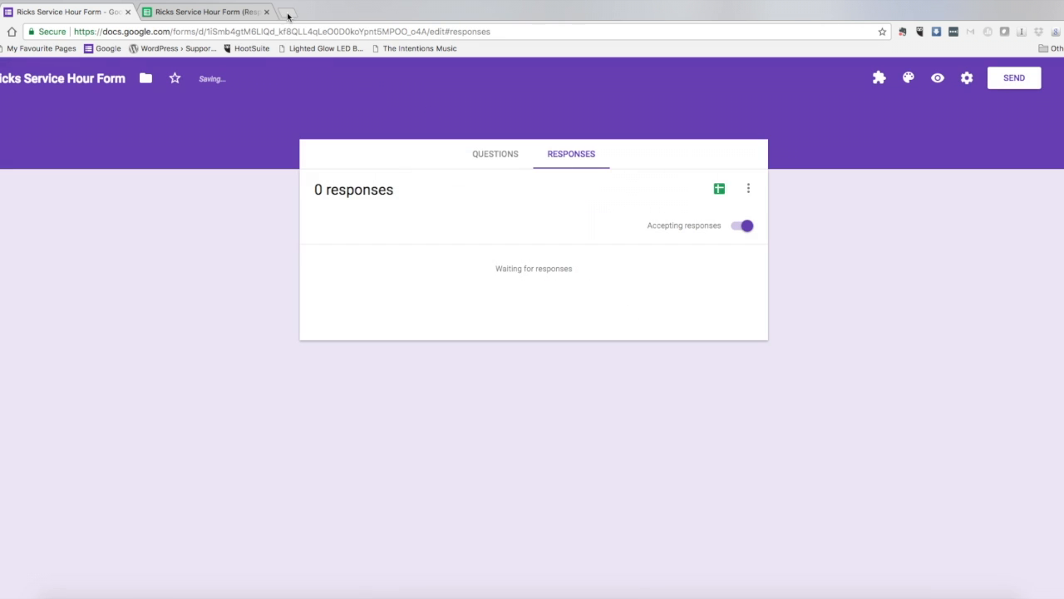
Step: Open the copied short link to the live form in a new browser tab
click(287, 12)
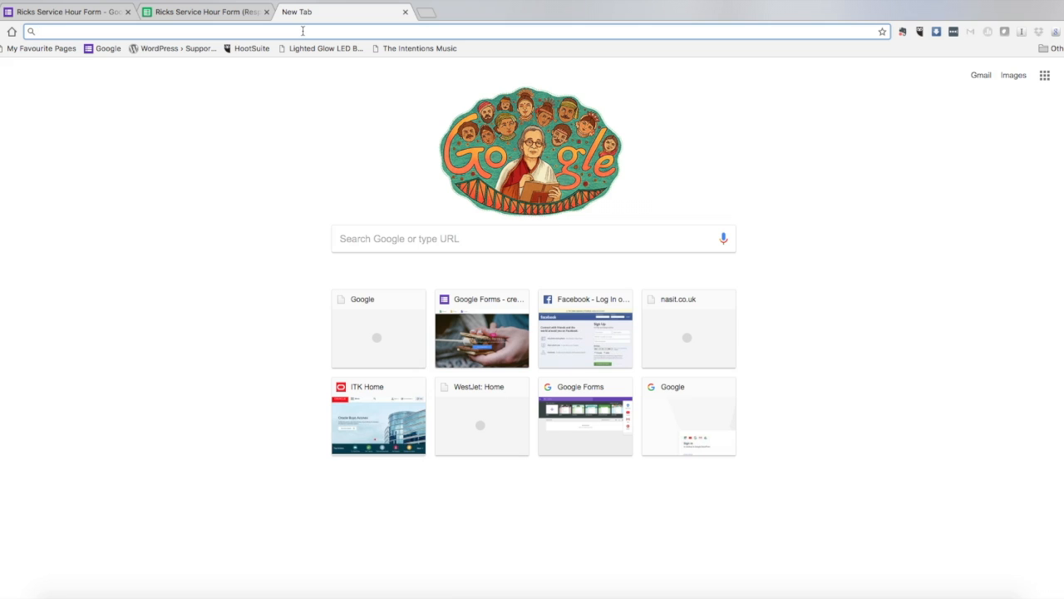
key(super+v)
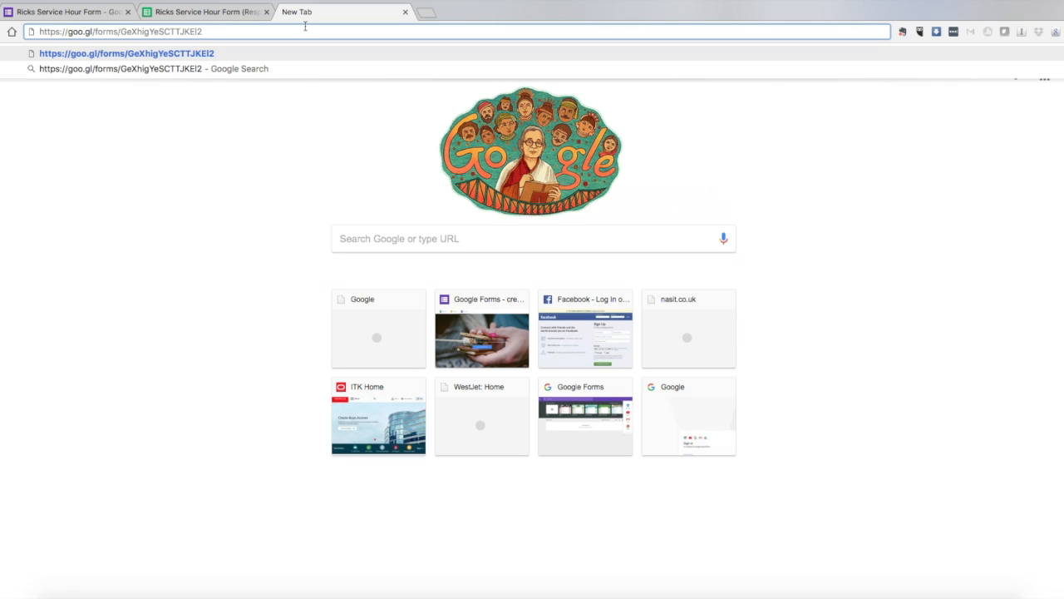
key(Return)
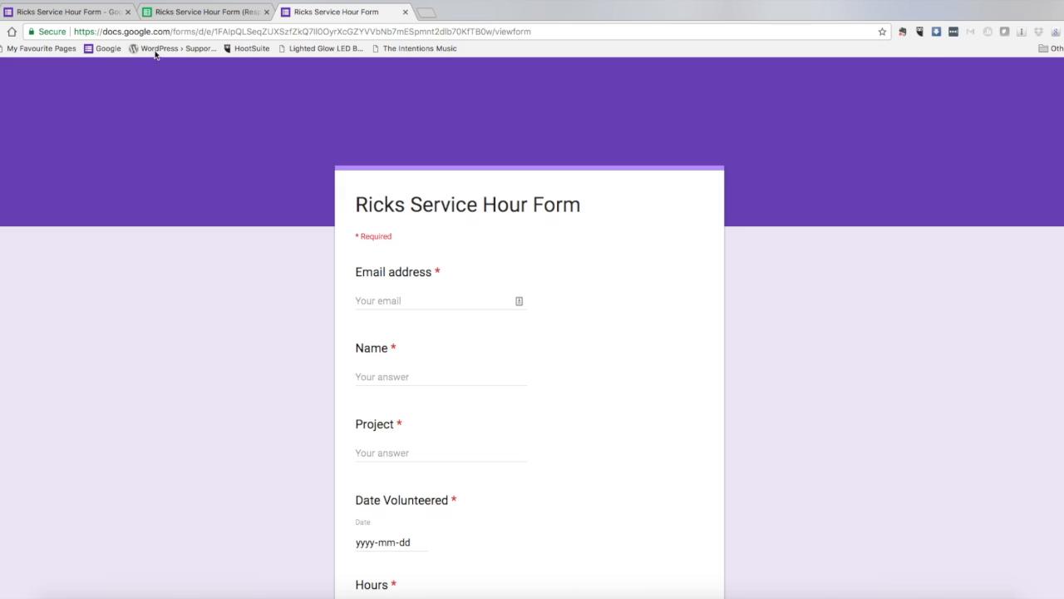
Step: Fill in the respondent's email address and name from the autofill suggestion and enter "Home Lotto" as the project
click(434, 298)
text(RIck)
key(Down)
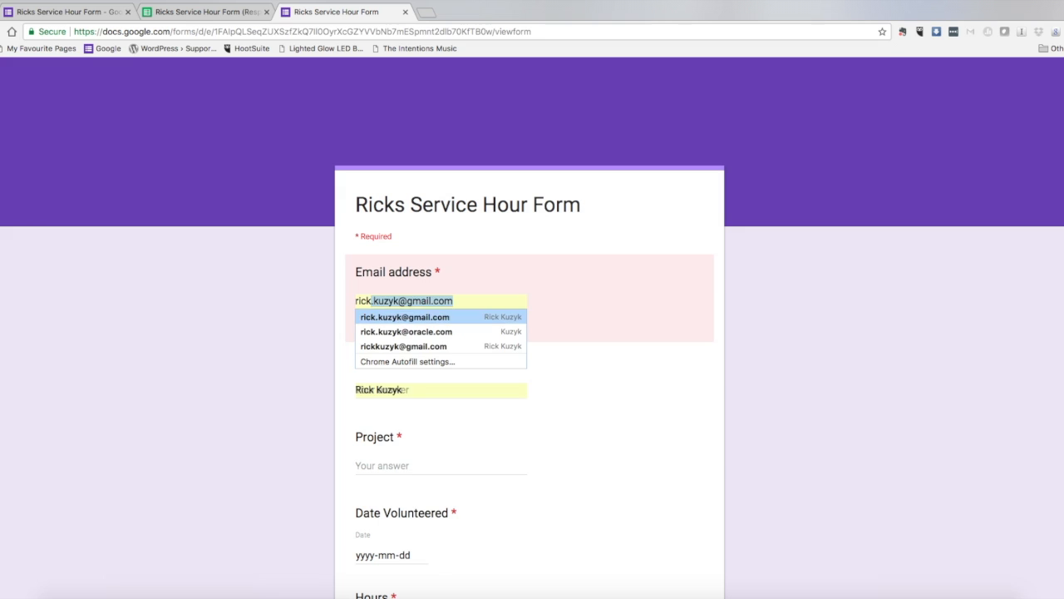
key(Return)
click(457, 453)
text(Home Lotto)
Step: Set the date volunteered to November 9, 2017, enter 6 hours and submit the form response
scroll(465, 408, down, 2)
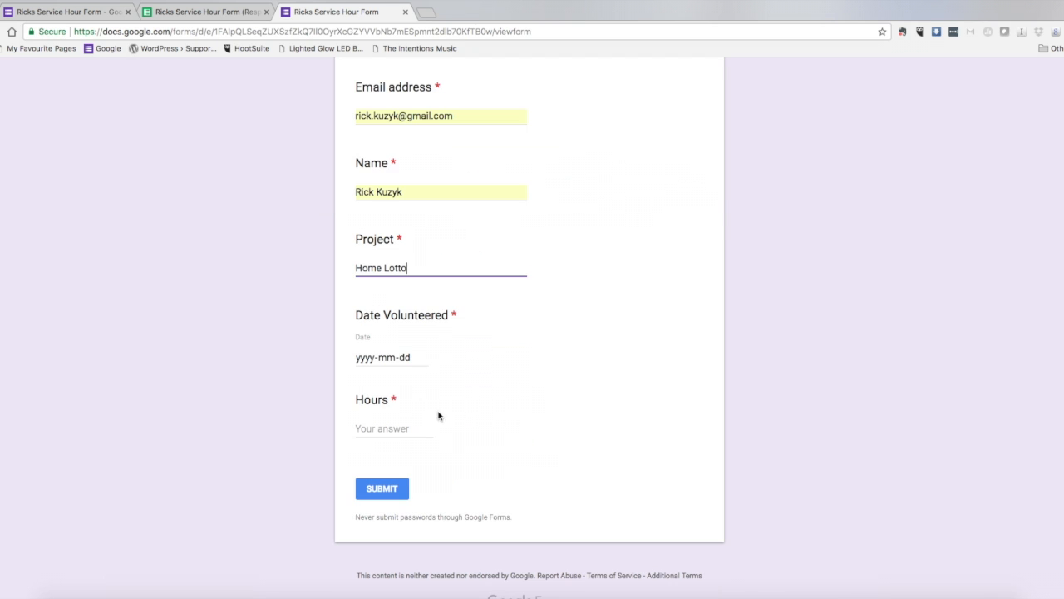
click(420, 357)
click(466, 380)
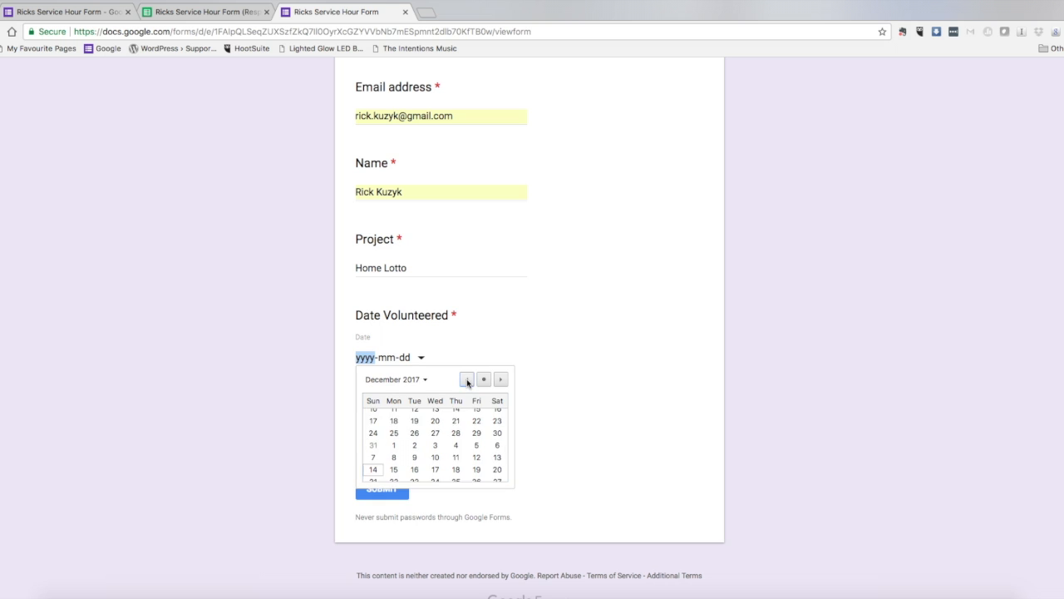
click(466, 380)
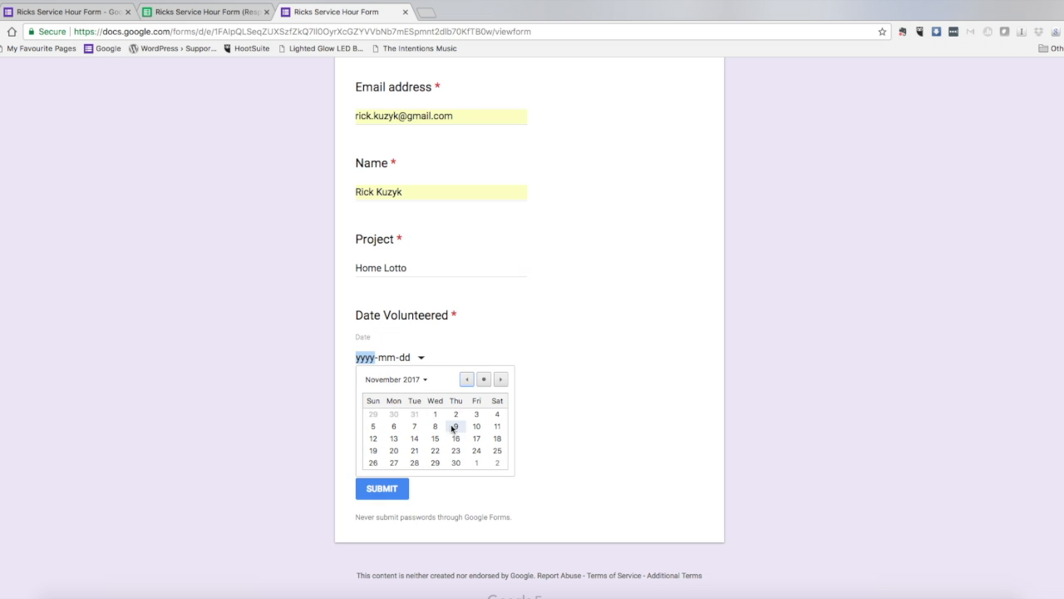
click(457, 427)
click(396, 430)
text(6)
click(396, 489)
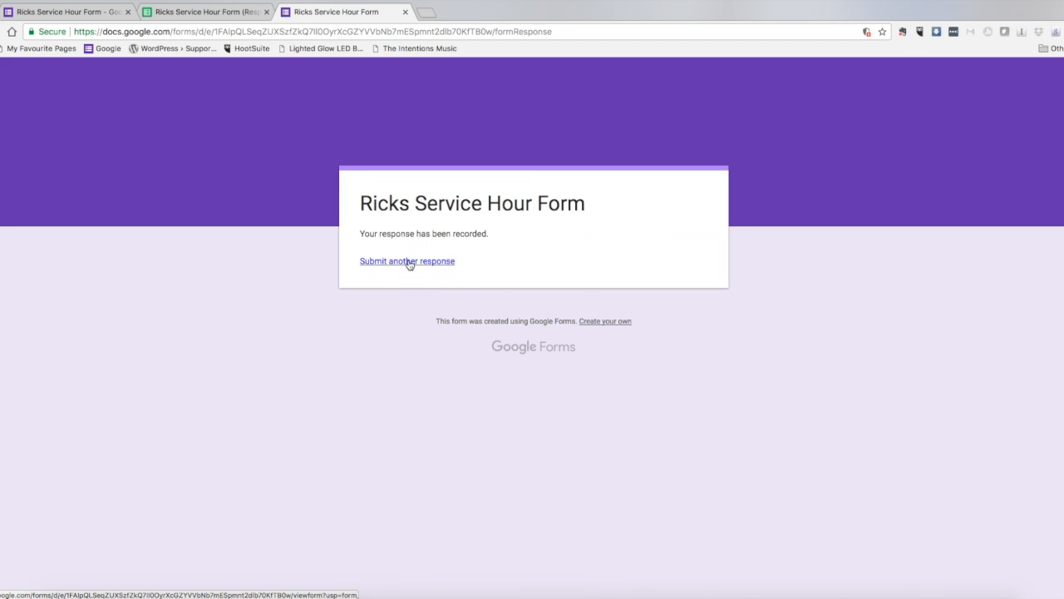
Step: Check the submitted response in the linked responses spreadsheet and in the form editor's response summary
click(208, 15)
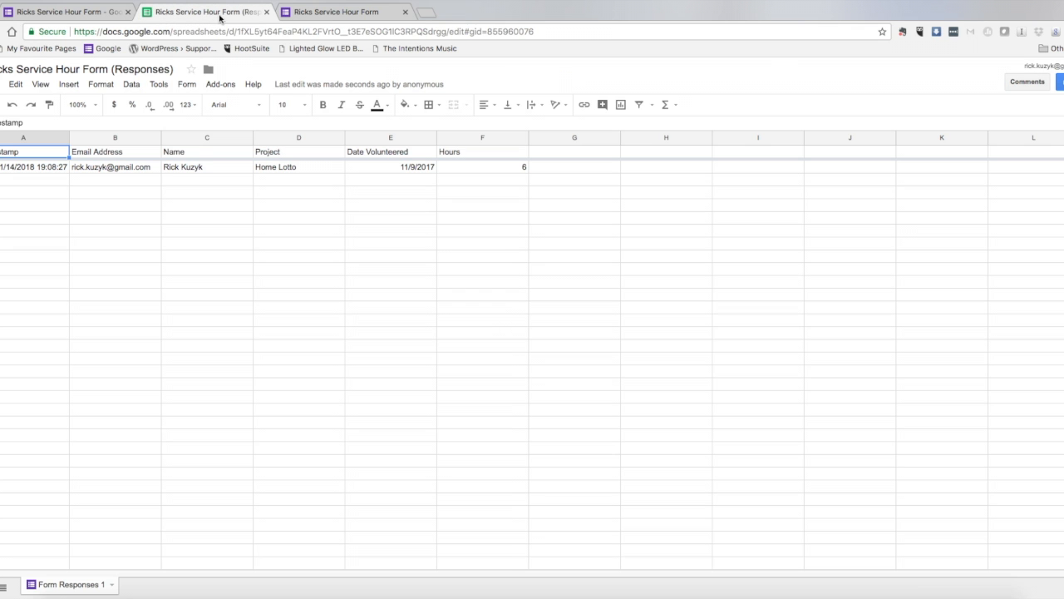
click(116, 15)
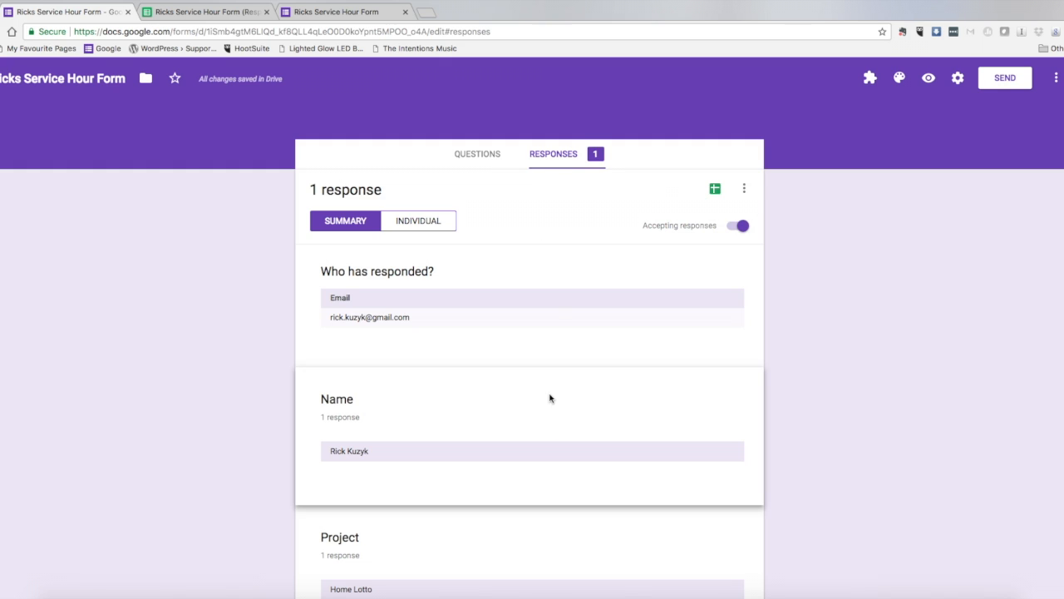
scroll(549, 398, down, 5)
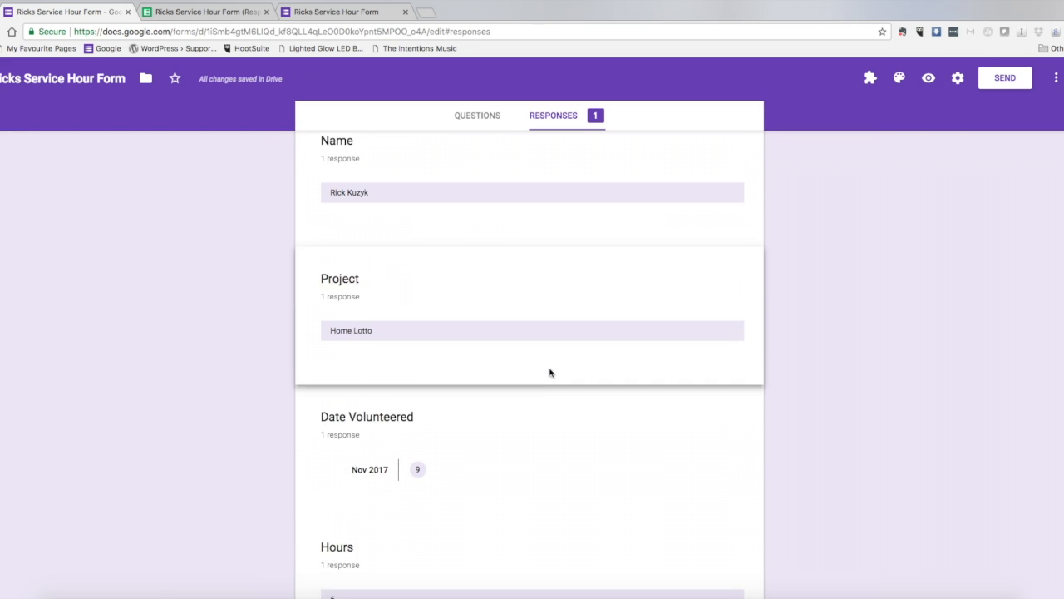
scroll(574, 363, up, 8)
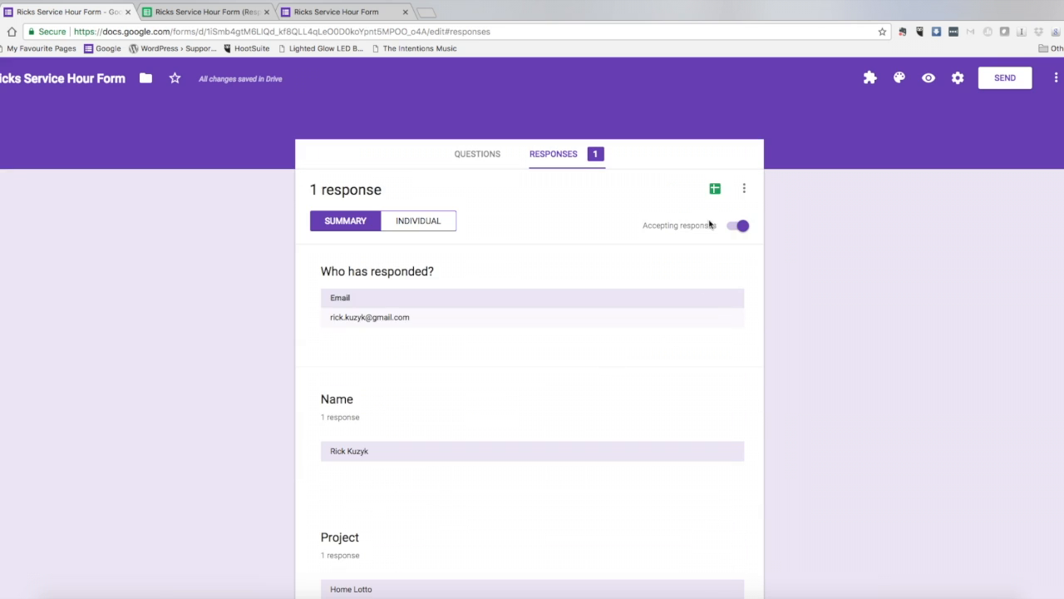
Step: Open the linked responses spreadsheet from the form editor and download it as a Microsoft Excel (.xlsx) file
click(715, 190)
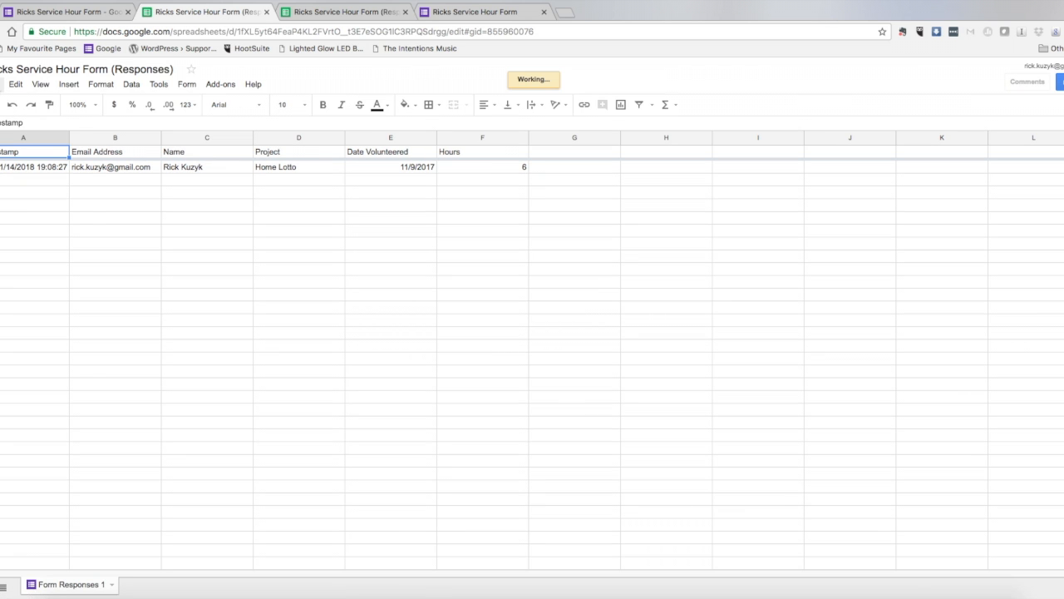
click(4, 84)
mouse_move(38, 261)
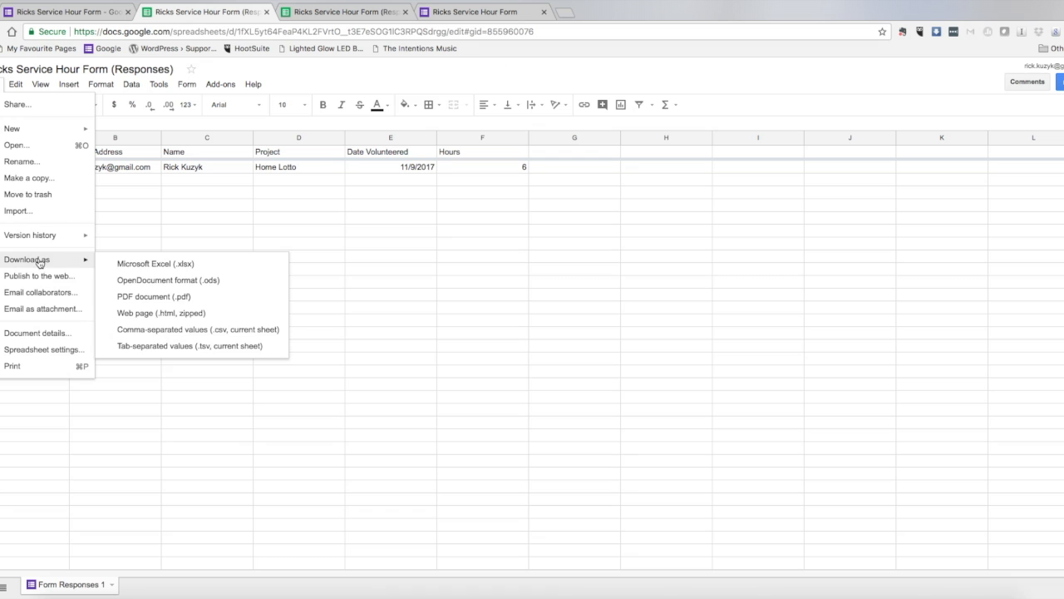
click(150, 264)
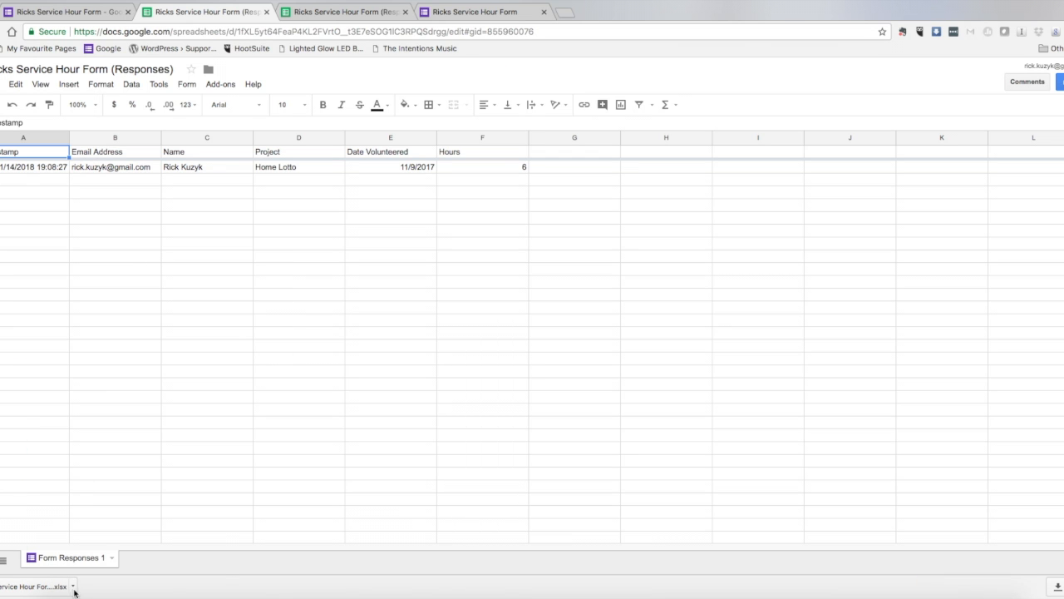
Step: Open the downloaded responses workbook in Microsoft Excel and move its window down over the browser
click(73, 586)
click(88, 541)
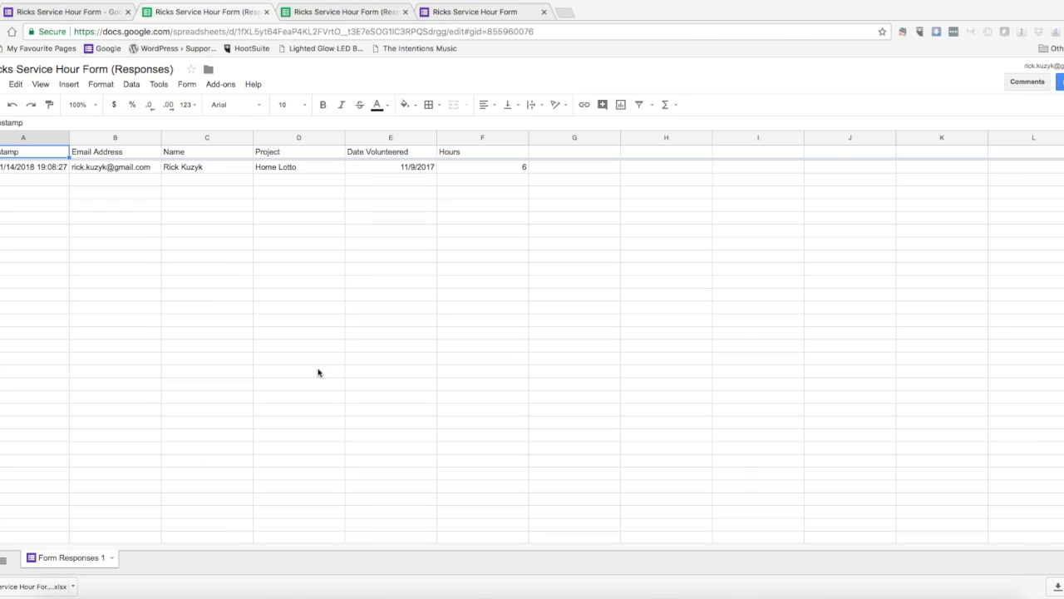
drag(337, 10, 498, 37)
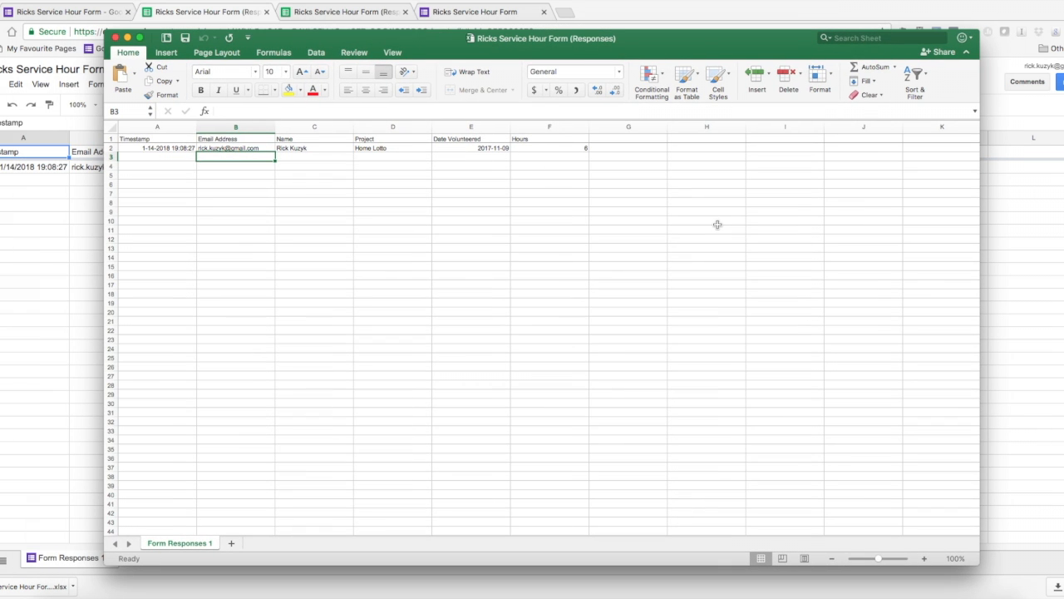